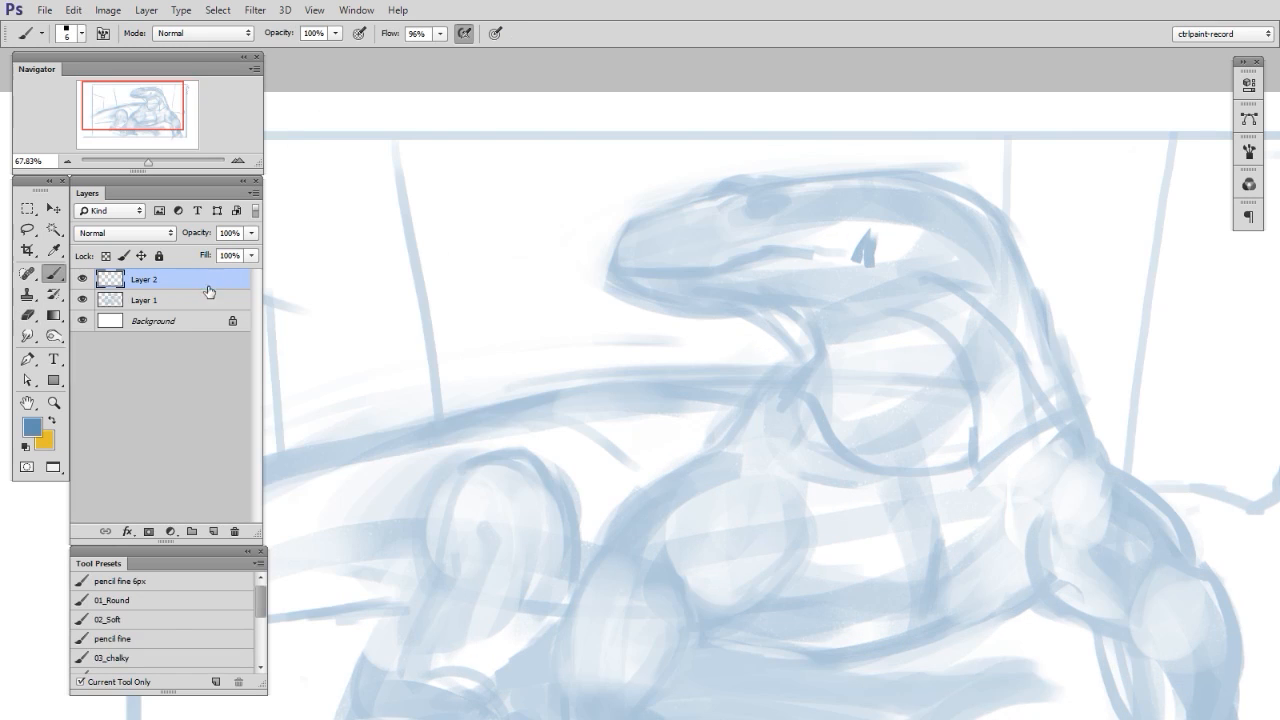
- Lower the opacity of Layer 1 to fade the rough sketch, and make Layer 2 the active layer
{"action": "left_click", "coordinate": [251, 232]}
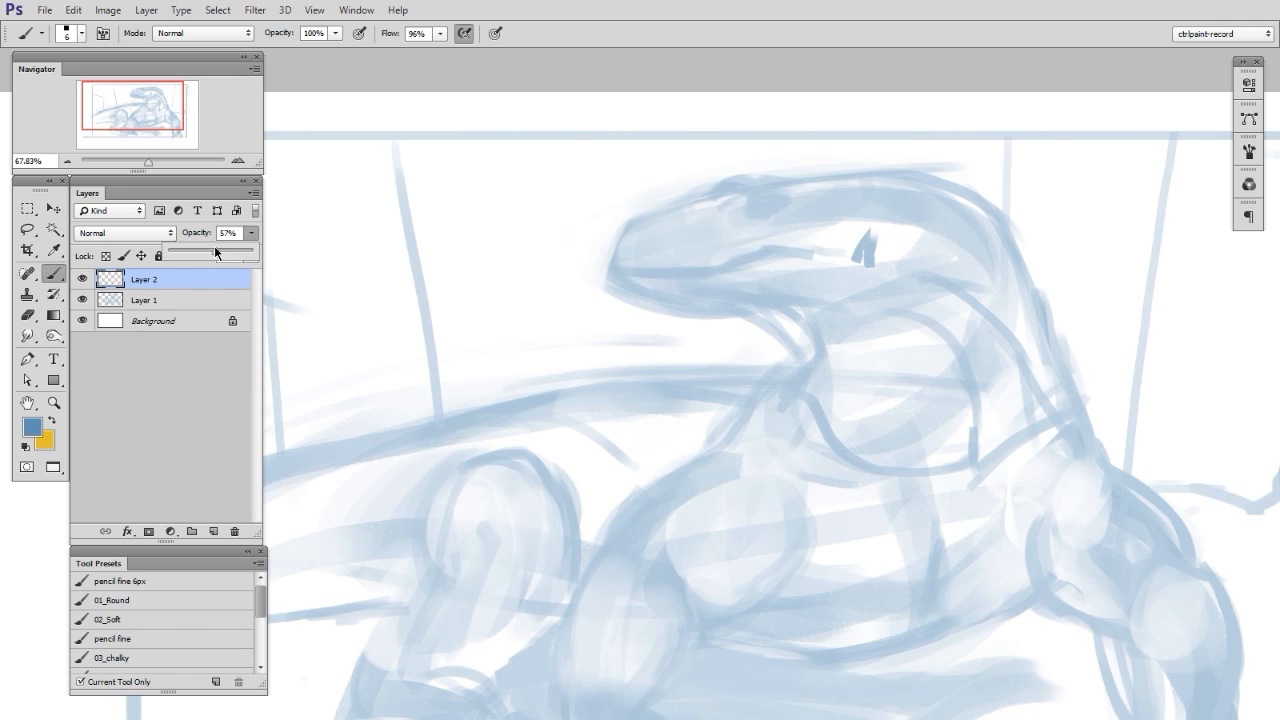
{"action": "left_click", "coordinate": [200, 300]}
{"action": "left_click", "coordinate": [251, 233]}
{"action": "left_click_drag", "start_coordinate": [252, 250], "coordinate": [222, 254]}
{"action": "left_click_drag", "start_coordinate": [820, 413], "coordinate": [866, 464]}
{"action": "left_click_drag", "start_coordinate": [855, 471], "coordinate": [849, 495]}
{"action": "left_click", "coordinate": [194, 282]}
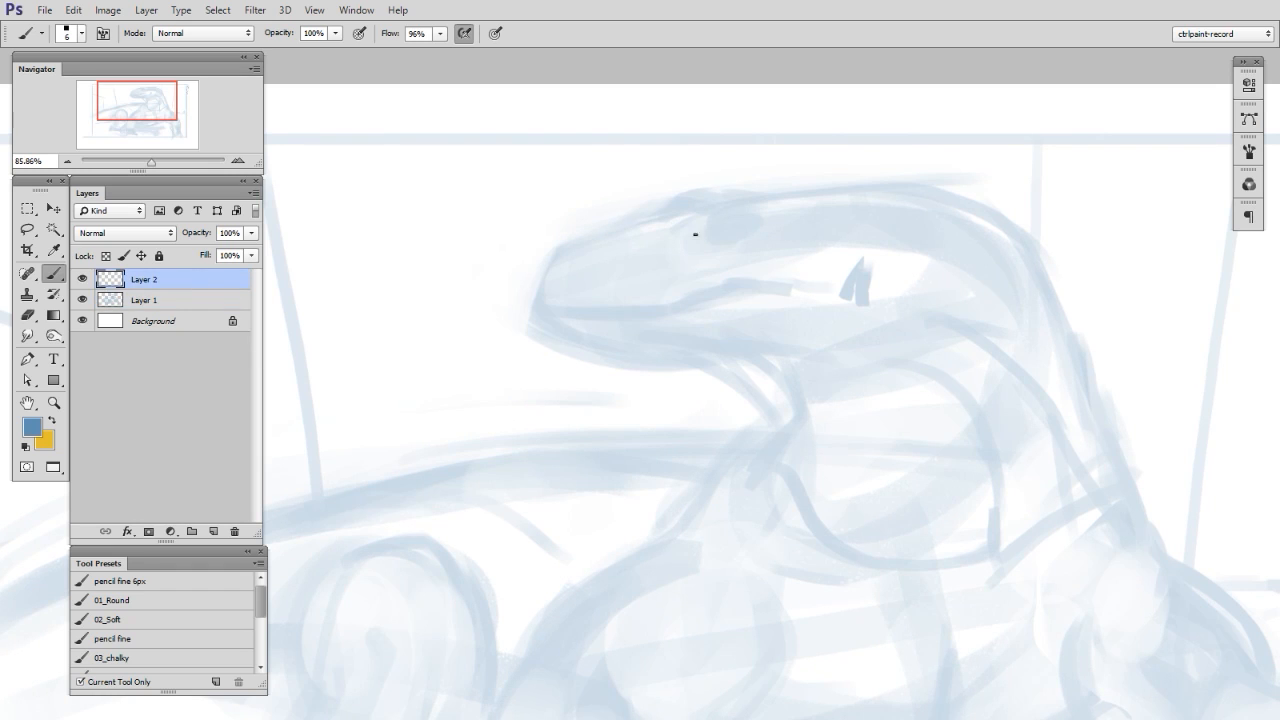
- Sketch the lizard's eye with a fine blue brush and nudge it slightly toward the back of the head with Free Transform
{"action": "left_click_drag", "start_coordinate": [712, 237], "coordinate": [758, 229]}
{"action": "mouse_move", "coordinate": [725, 237]}
{"action": "left_mouse_down"}
{"action": "mouse_move", "coordinate": [755, 229]}
{"action": "mouse_move", "coordinate": [724, 236]}
{"action": "mouse_move", "coordinate": [743, 237]}
{"action": "left_mouse_up"}
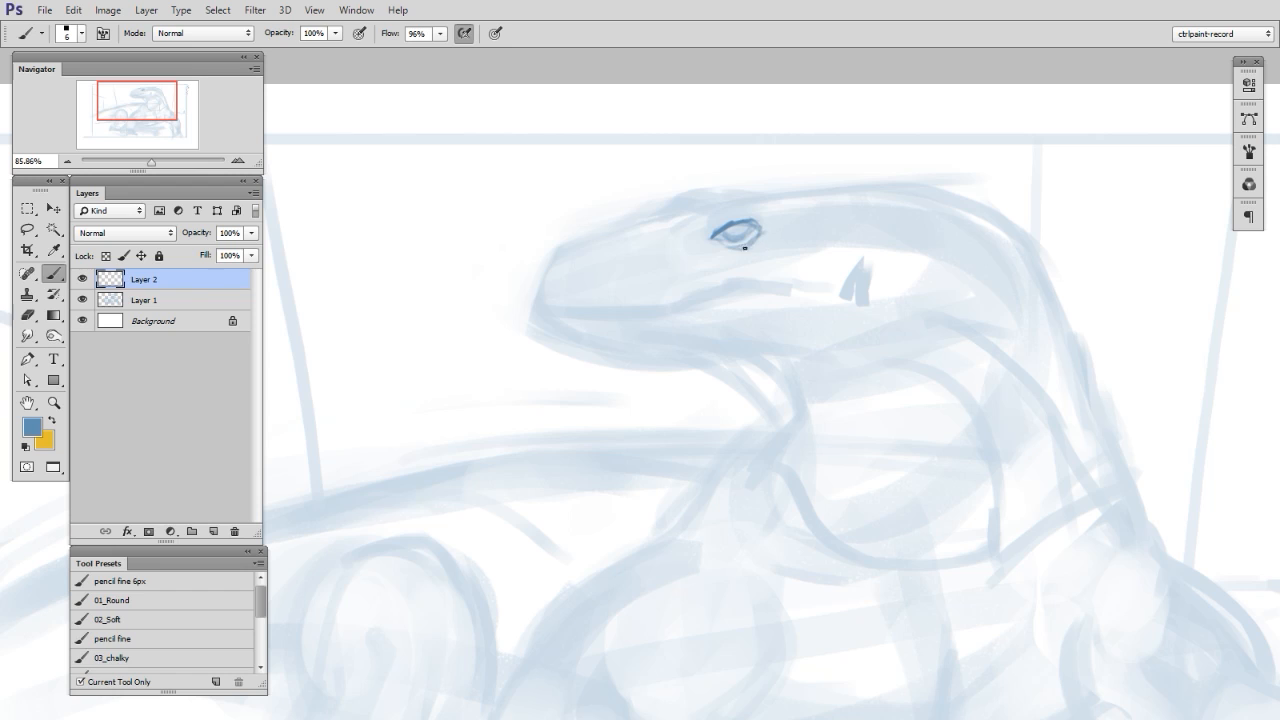
{"action": "key", "text": "e"}
{"action": "key", "text": "ctrl+t"}
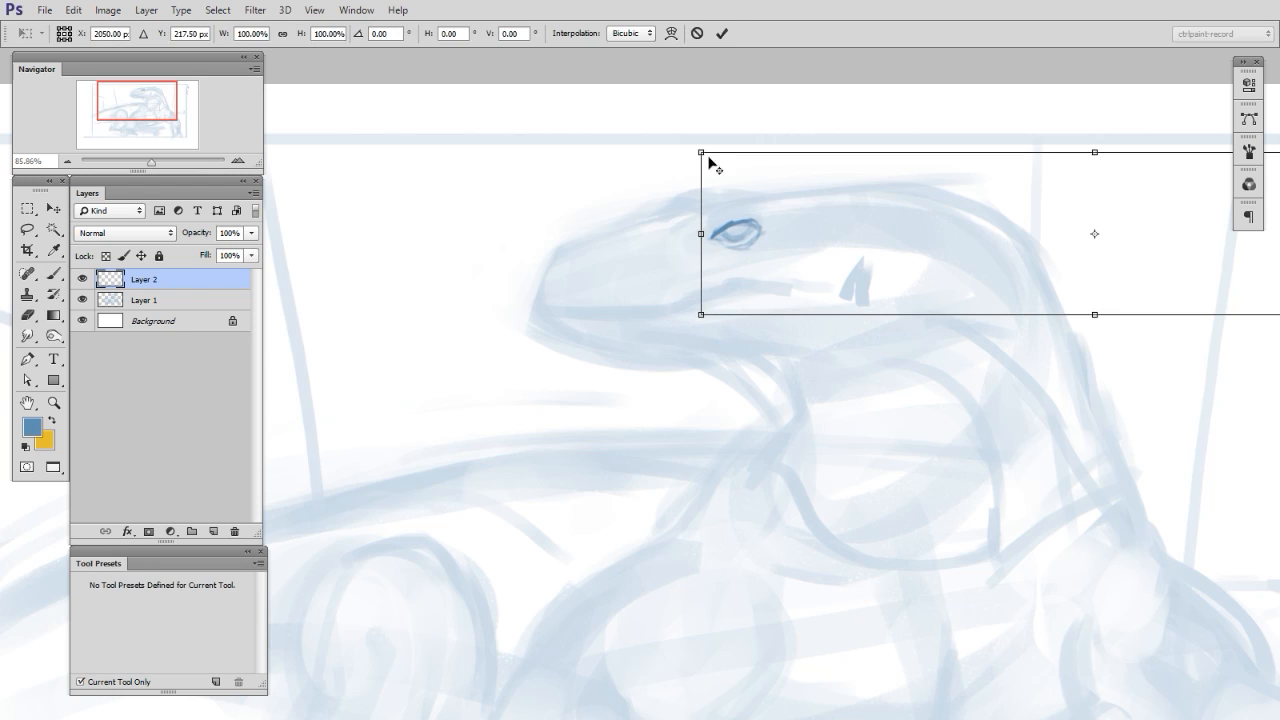
{"action": "left_click_drag", "start_coordinate": [1054, 263], "coordinate": [1047, 263]}
{"action": "key", "text": "Return"}
- On a new layer, outline the brow ridge and snout, and draw the mouth line back from the snout tip
{"action": "key", "text": "ctrl+shift+alt+n"}
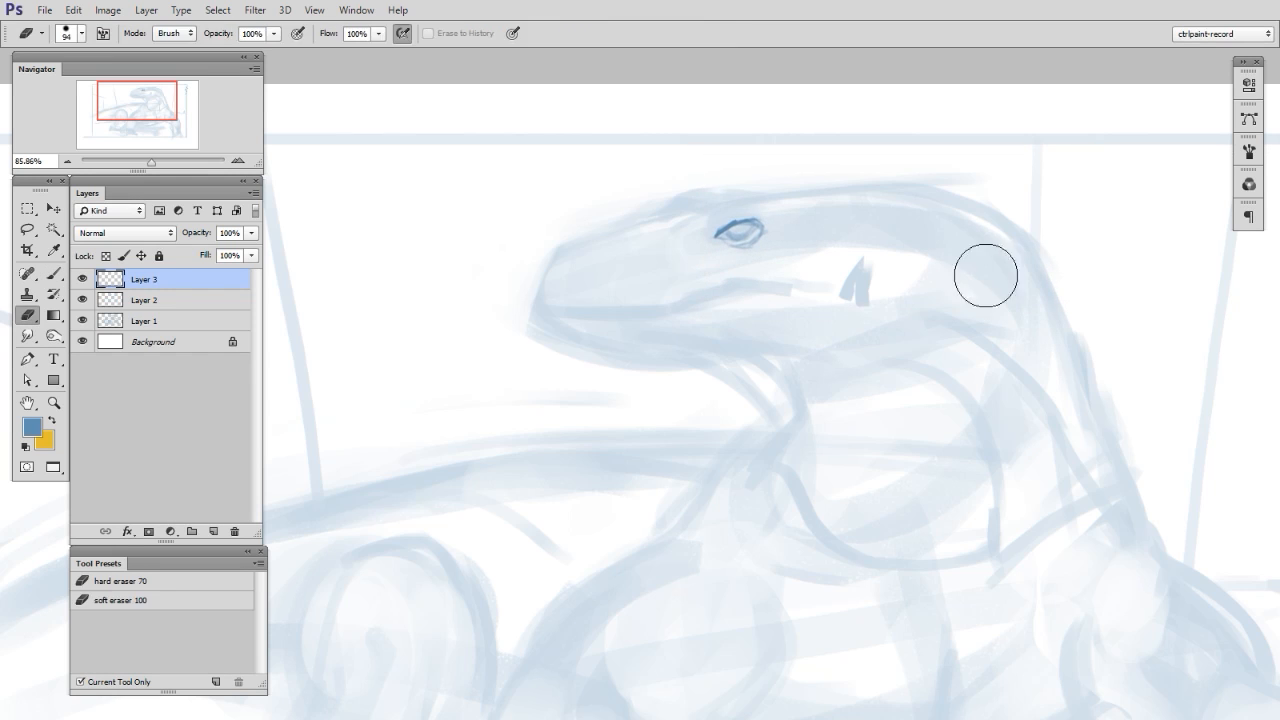
{"action": "key", "text": "b"}
{"action": "left_click_drag", "start_coordinate": [764, 196], "coordinate": [716, 204]}
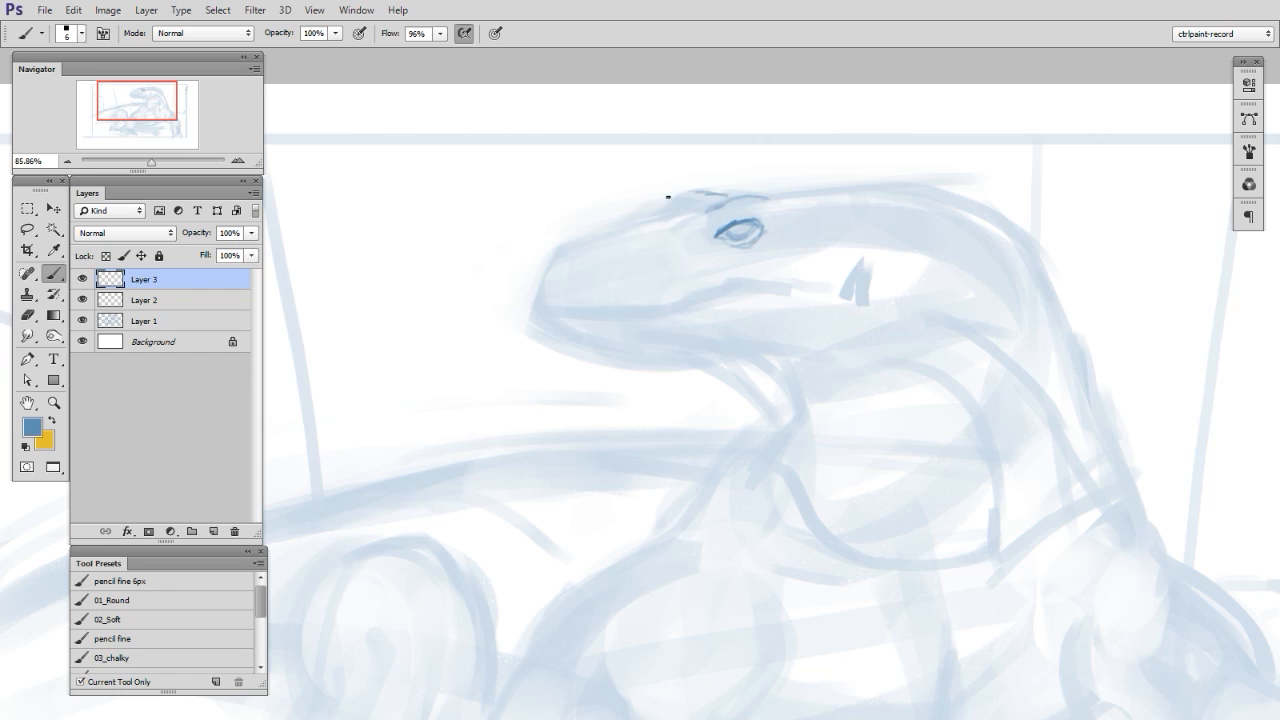
{"action": "mouse_move", "coordinate": [643, 217]}
{"action": "left_mouse_down"}
{"action": "mouse_move", "coordinate": [689, 193]}
{"action": "mouse_move", "coordinate": [737, 197]}
{"action": "left_mouse_up"}
{"action": "mouse_move", "coordinate": [531, 313]}
{"action": "left_mouse_down"}
{"action": "mouse_move", "coordinate": [580, 234]}
{"action": "mouse_move", "coordinate": [649, 218]}
{"action": "left_mouse_up"}
{"action": "left_click_drag", "start_coordinate": [571, 241], "coordinate": [655, 217]}
{"action": "left_click_drag", "start_coordinate": [984, 614], "coordinate": [994, 580]}
{"action": "mouse_move", "coordinate": [540, 276]}
{"action": "left_mouse_down"}
{"action": "mouse_move", "coordinate": [694, 276]}
{"action": "mouse_move", "coordinate": [555, 272]}
{"action": "mouse_move", "coordinate": [704, 264]}
{"action": "mouse_move", "coordinate": [671, 277]}
{"action": "mouse_move", "coordinate": [806, 260]}
{"action": "left_mouse_up"}
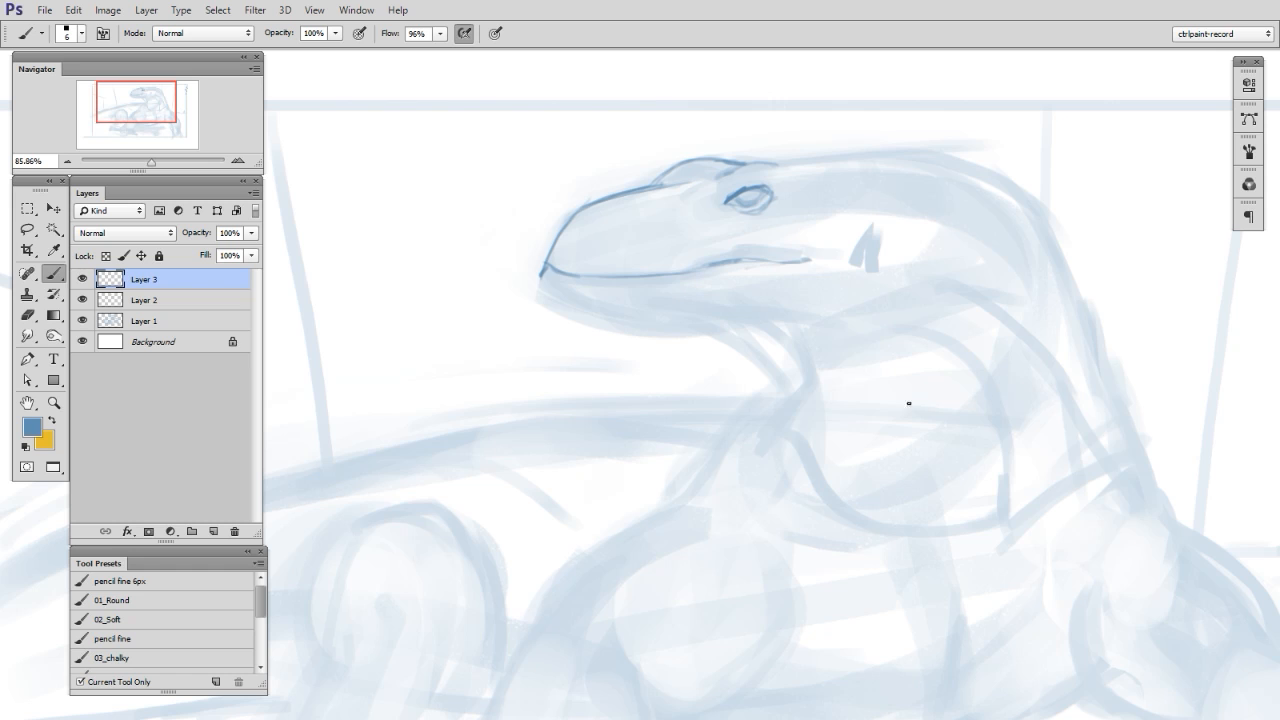
- On another new layer, draw the underside of the lower jaw from the snout tip, redoing the rear part with the canvas rotated
{"action": "key", "text": "ctrl+shift+alt+n"}
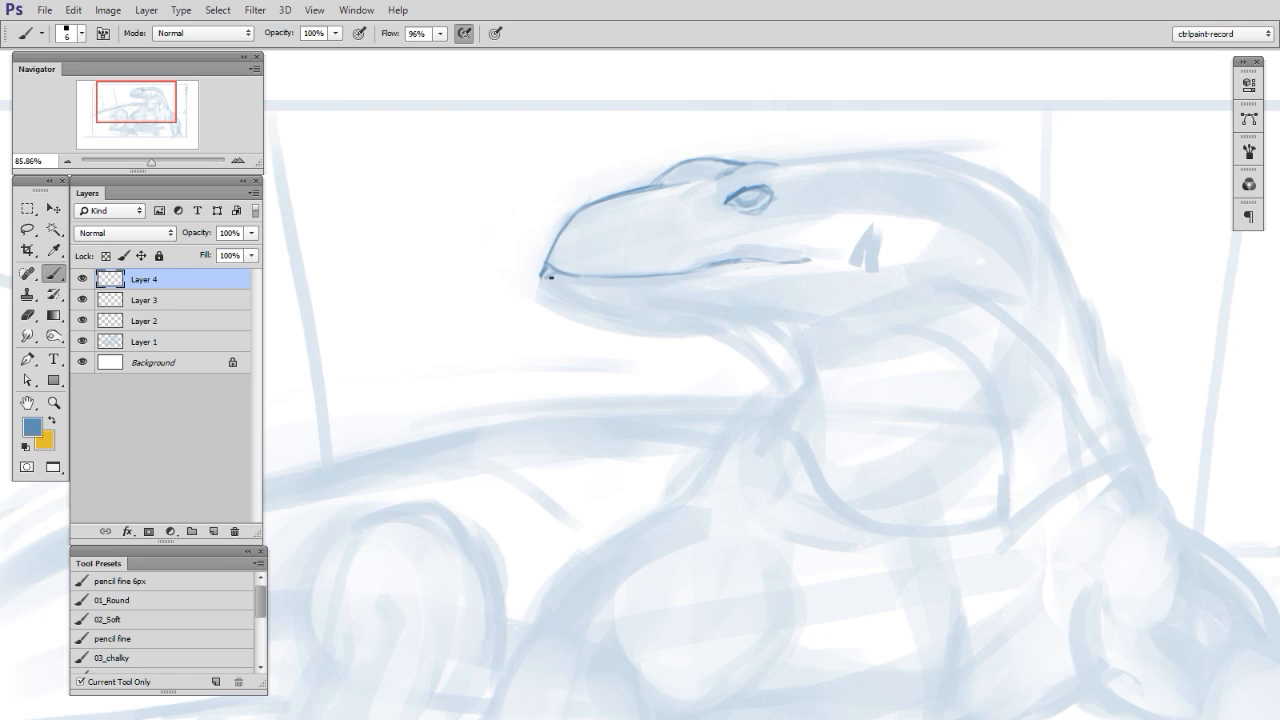
{"action": "left_click_drag", "start_coordinate": [551, 276], "coordinate": [620, 316]}
{"action": "key", "text": "r"}
{"action": "mouse_move", "coordinate": [856, 422]}
{"action": "left_mouse_down"}
{"action": "mouse_move", "coordinate": [991, 266]}
{"action": "mouse_move", "coordinate": [690, 280]}
{"action": "left_mouse_up"}
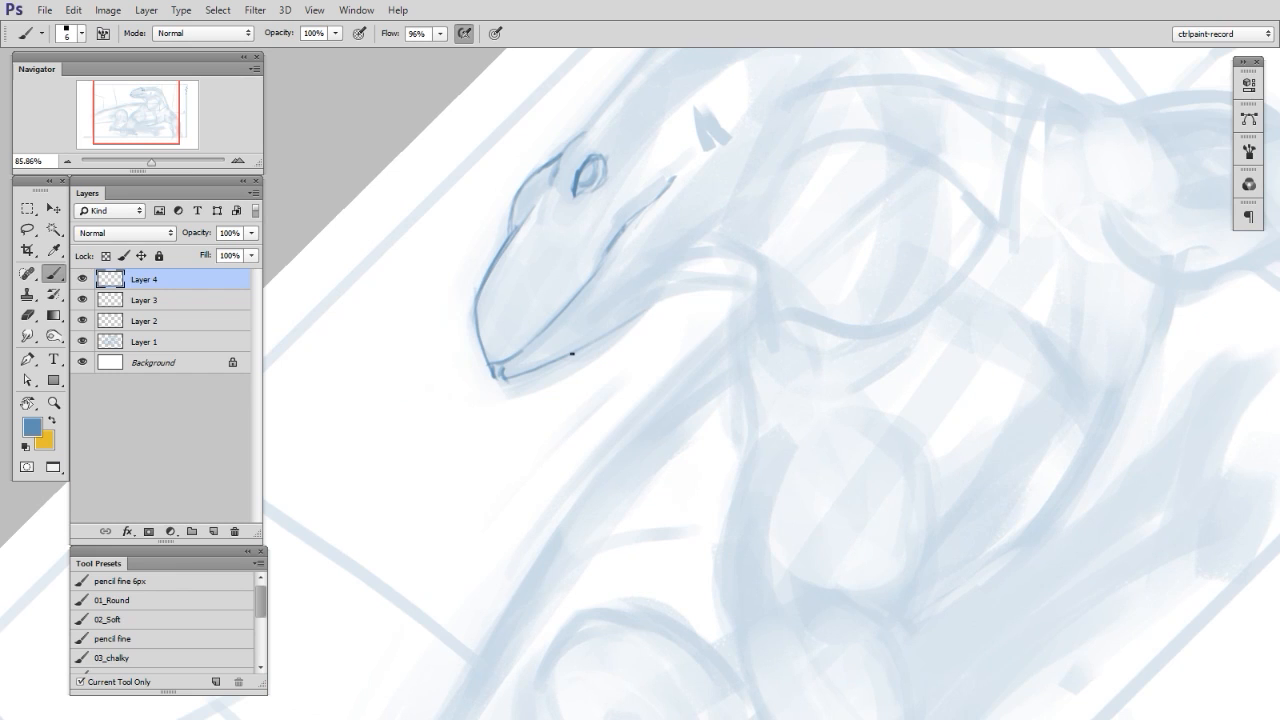
{"action": "left_click_drag", "start_coordinate": [602, 326], "coordinate": [790, 176]}
{"action": "left_click_drag", "start_coordinate": [624, 309], "coordinate": [750, 243]}
{"action": "key", "text": "ctrl+alt+z"}
{"action": "key", "text": "ctrl+alt+z"}
{"action": "mouse_move", "coordinate": [652, 296]}
{"action": "left_mouse_down"}
{"action": "mouse_move", "coordinate": [778, 186]}
{"action": "mouse_move", "coordinate": [748, 243]}
{"action": "left_mouse_up"}
- Reset the canvas rotation, then draw the throat lines below the jaw and extend the jaw contour back into the neck
{"action": "key", "text": "Escape"}
{"action": "left_click_drag", "start_coordinate": [889, 457], "coordinate": [879, 455]}
{"action": "mouse_move", "coordinate": [735, 335]}
{"action": "left_mouse_down"}
{"action": "mouse_move", "coordinate": [790, 462]}
{"action": "mouse_move", "coordinate": [800, 419]}
{"action": "mouse_move", "coordinate": [763, 363]}
{"action": "mouse_move", "coordinate": [776, 392]}
{"action": "left_mouse_up"}
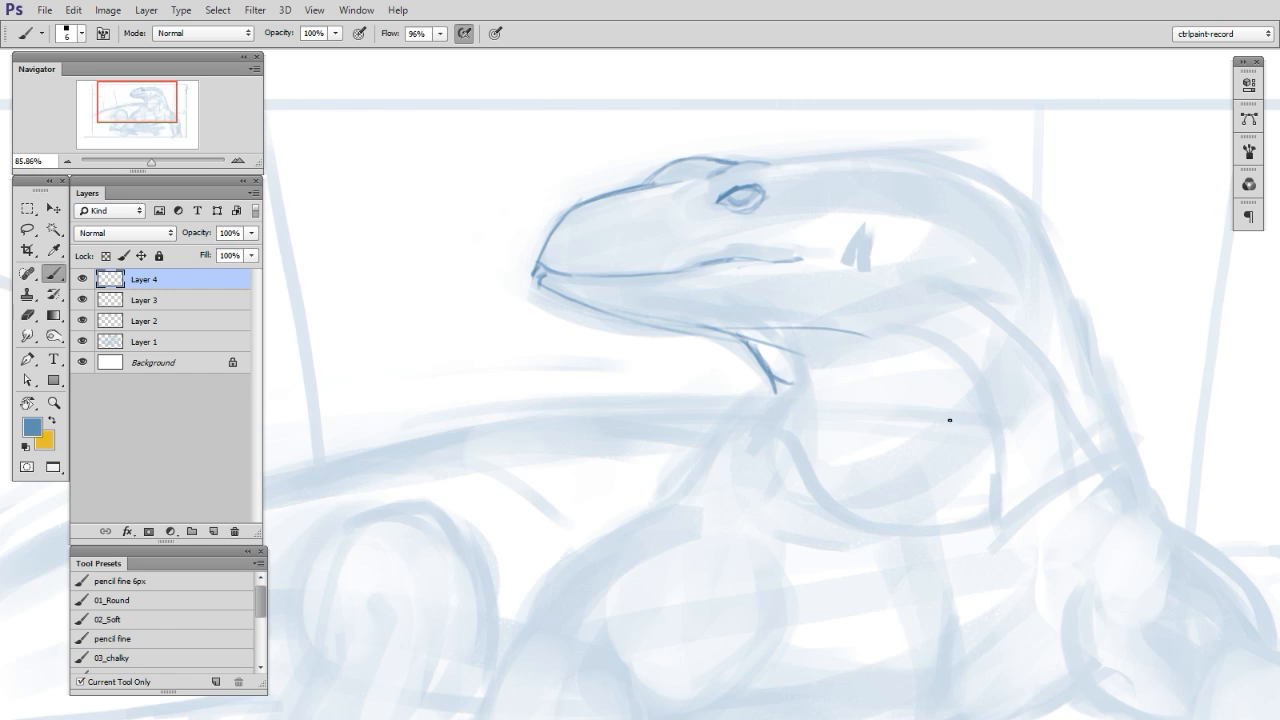
{"action": "left_click_drag", "start_coordinate": [948, 412], "coordinate": [946, 414]}
{"action": "mouse_move", "coordinate": [836, 334]}
{"action": "left_mouse_down"}
{"action": "mouse_move", "coordinate": [1006, 371]}
{"action": "mouse_move", "coordinate": [1070, 438]}
{"action": "left_mouse_up"}
{"action": "left_click_drag", "start_coordinate": [982, 318], "coordinate": [1078, 452]}
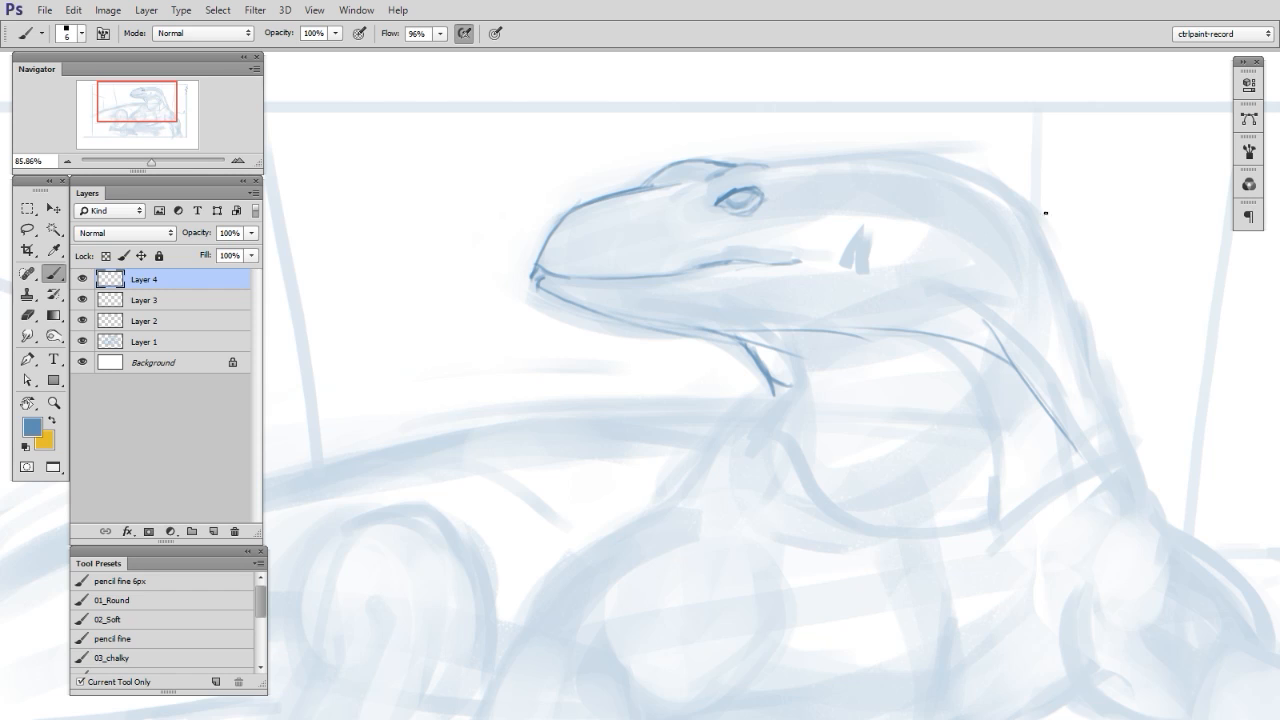
- Outline the top of the head and the back of the neck down to the shoulder
{"action": "mouse_move", "coordinate": [928, 164]}
{"action": "left_mouse_down"}
{"action": "mouse_move", "coordinate": [1064, 316]}
{"action": "mouse_move", "coordinate": [1114, 430]}
{"action": "left_mouse_up"}
{"action": "left_click_drag", "start_coordinate": [1036, 208], "coordinate": [1126, 442]}
{"action": "mouse_move", "coordinate": [780, 160]}
{"action": "left_mouse_down"}
{"action": "mouse_move", "coordinate": [954, 168]}
{"action": "mouse_move", "coordinate": [1042, 216]}
{"action": "left_mouse_up"}
{"action": "left_click_drag", "start_coordinate": [838, 149], "coordinate": [928, 154]}
{"action": "mouse_move", "coordinate": [757, 157]}
{"action": "left_mouse_down"}
{"action": "mouse_move", "coordinate": [1003, 189]}
{"action": "mouse_move", "coordinate": [1068, 252]}
{"action": "left_mouse_up"}
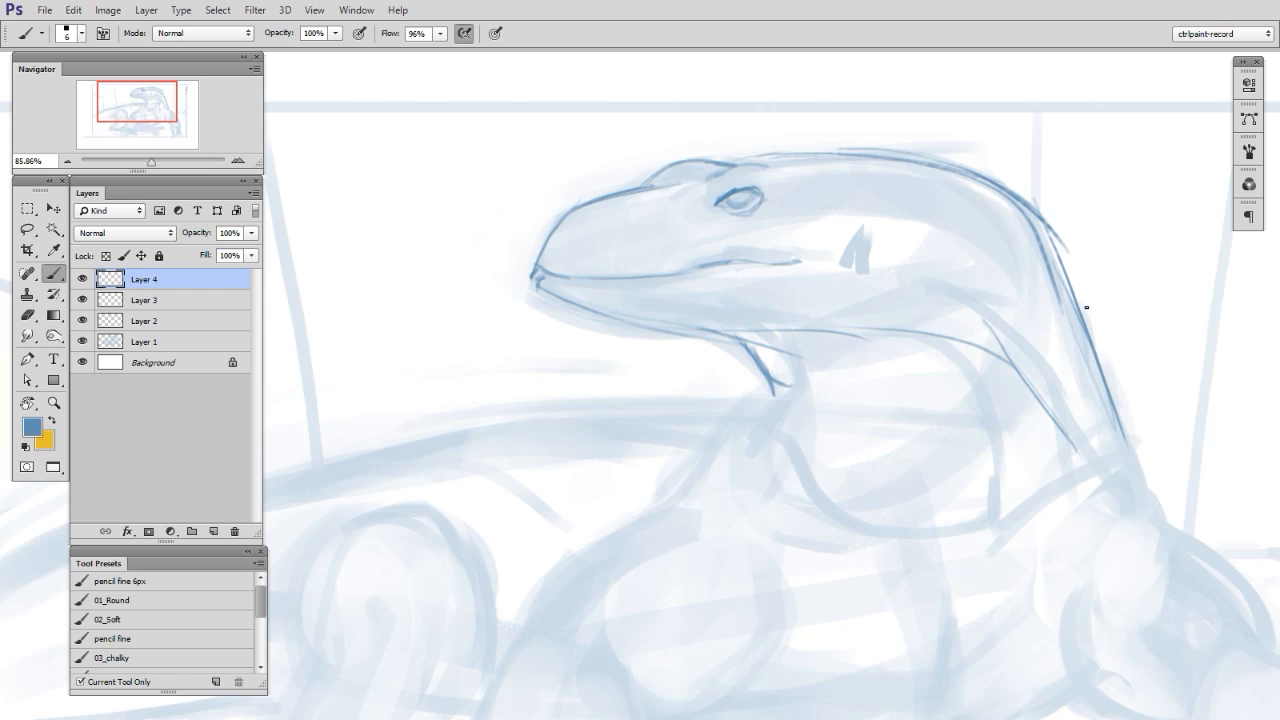
- Erase the stray overlapping strokes behind the neck and redraw the upper neck contour more cleanly
{"action": "key", "text": "e"}
{"action": "left_click_drag", "start_coordinate": [1061, 197], "coordinate": [1100, 375]}
{"action": "key", "text": "b"}
{"action": "left_click_drag", "start_coordinate": [1033, 212], "coordinate": [1076, 296]}
{"action": "key", "text": "e"}
{"action": "right_click", "coordinate": [1041, 236], "text": "alt"}
{"action": "left_click_drag", "start_coordinate": [1032, 254], "coordinate": [1040, 282]}
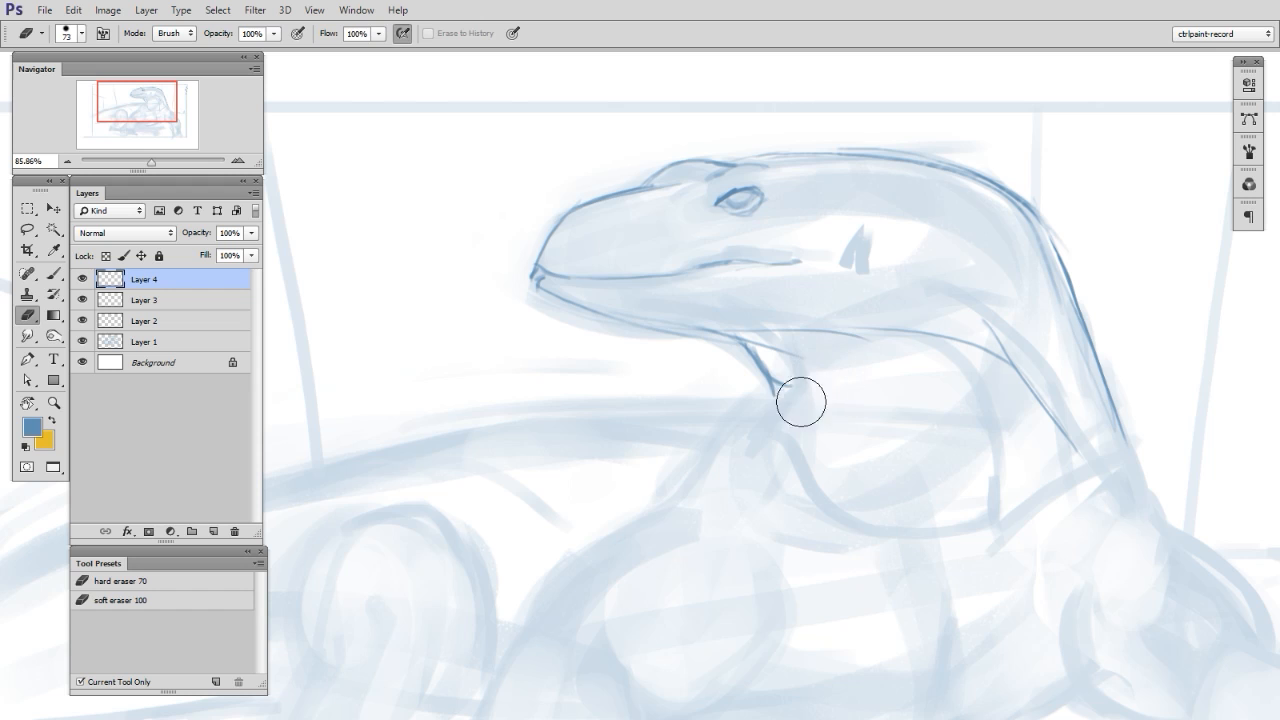
- Darken the lower throat corner and add curved skin folds across the chest beneath it
{"action": "key", "text": "b"}
{"action": "mouse_move", "coordinate": [774, 370]}
{"action": "left_mouse_down"}
{"action": "mouse_move", "coordinate": [822, 408]}
{"action": "mouse_move", "coordinate": [760, 380]}
{"action": "mouse_move", "coordinate": [778, 352]}
{"action": "mouse_move", "coordinate": [782, 392]}
{"action": "left_mouse_up"}
{"action": "key", "text": "e"}
{"action": "key", "text": "b"}
{"action": "key", "text": "z"}
{"action": "mouse_move", "coordinate": [884, 530]}
{"action": "left_mouse_down"}
{"action": "mouse_move", "coordinate": [834, 486]}
{"action": "mouse_move", "coordinate": [850, 476]}
{"action": "left_mouse_up"}
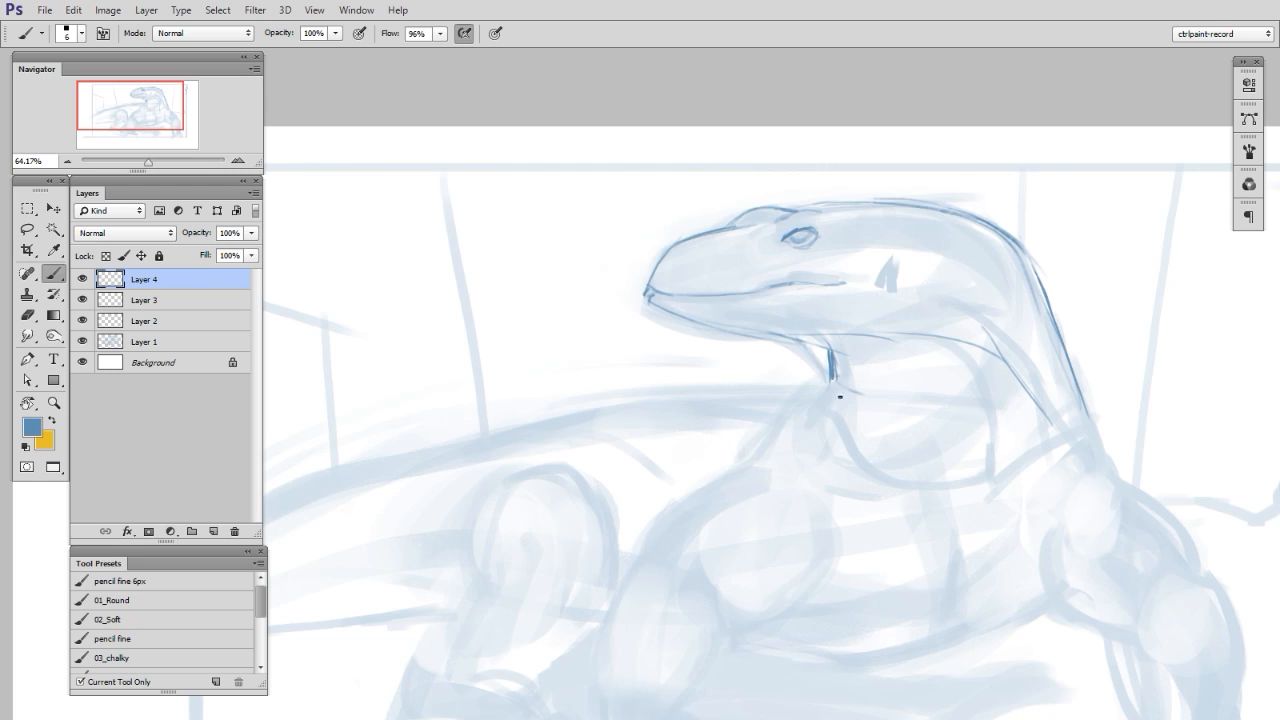
{"action": "left_click_drag", "start_coordinate": [836, 368], "coordinate": [928, 438]}
{"action": "left_click_drag", "start_coordinate": [850, 395], "coordinate": [938, 408]}
{"action": "left_click_drag", "start_coordinate": [828, 376], "coordinate": [811, 405]}
- On a new layer, draw the long upper contour of the back and tail, sweeping up to the throat
{"action": "key", "text": "ctrl+space"}
{"action": "left_click_drag", "start_coordinate": [950, 532], "coordinate": [917, 549]}
{"action": "mouse_move", "coordinate": [1035, 624]}
{"action": "left_mouse_down"}
{"action": "mouse_move", "coordinate": [1041, 597]}
{"action": "mouse_move", "coordinate": [1089, 590]}
{"action": "left_mouse_up"}
{"action": "key", "text": "ctrl+space"}
{"action": "key", "text": "space"}
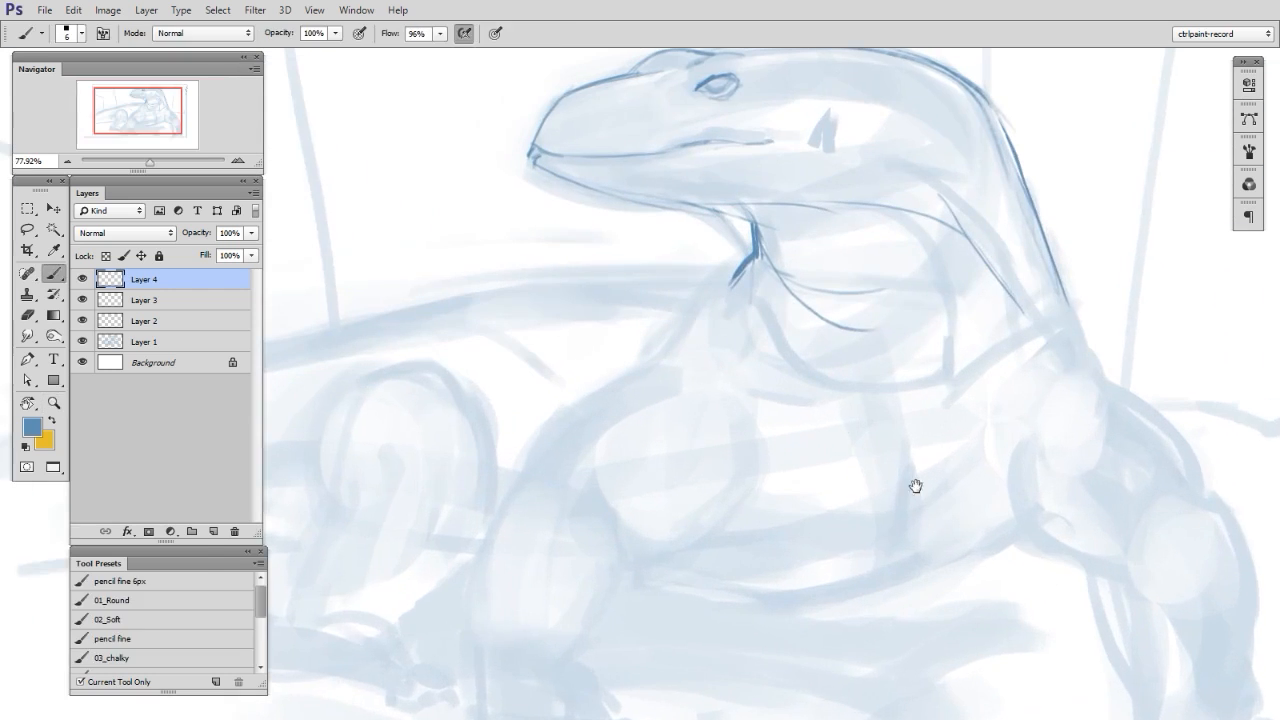
{"action": "left_click_drag", "start_coordinate": [957, 514], "coordinate": [1029, 626]}
{"action": "key", "text": "ctrl+space"}
{"action": "key", "text": "space"}
{"action": "left_click_drag", "start_coordinate": [911, 520], "coordinate": [1006, 494]}
{"action": "key", "text": "ctrl+shift+alt+n"}
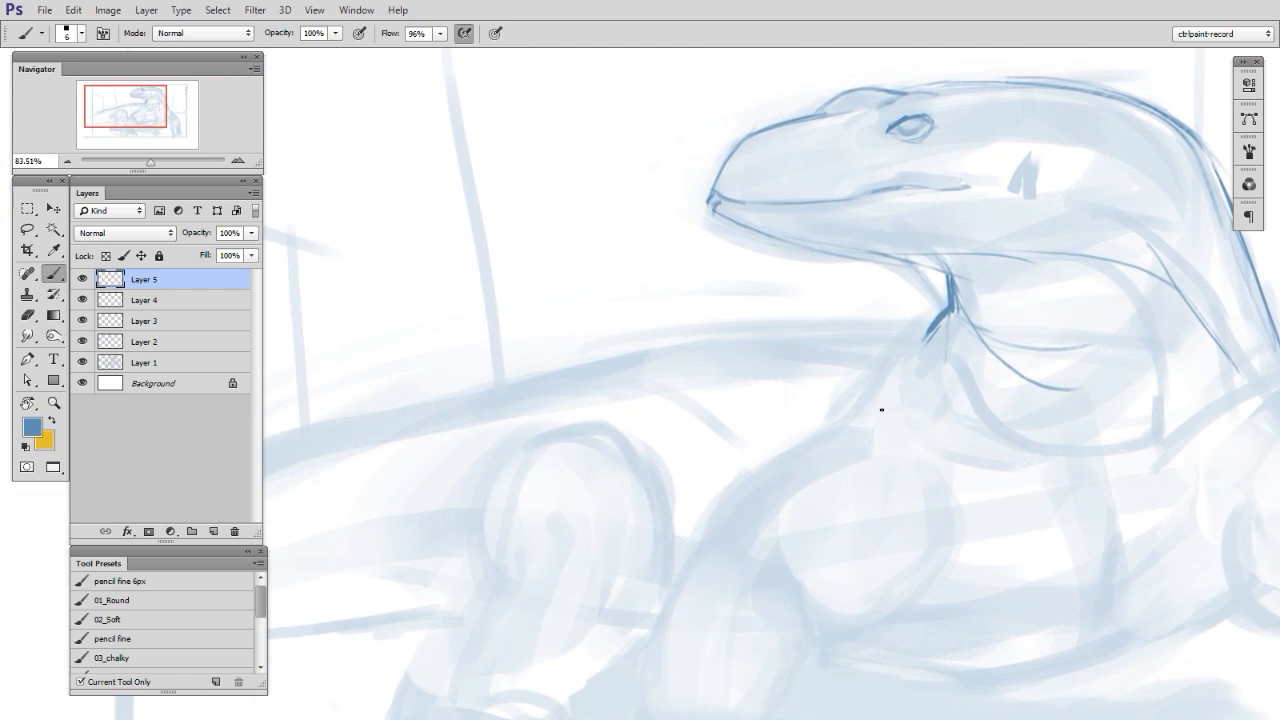
{"action": "left_click_drag", "start_coordinate": [356, 422], "coordinate": [512, 390]}
{"action": "left_click_drag", "start_coordinate": [426, 409], "coordinate": [618, 349]}
{"action": "left_click_drag", "start_coordinate": [514, 380], "coordinate": [730, 336]}
{"action": "mouse_move", "coordinate": [592, 356]}
{"action": "left_mouse_down"}
{"action": "mouse_move", "coordinate": [849, 311]}
{"action": "mouse_move", "coordinate": [936, 318]}
{"action": "left_mouse_up"}
{"action": "left_click_drag", "start_coordinate": [580, 354], "coordinate": [934, 318]}
{"action": "key", "text": "e"}
- On a new layer, draw the left-hand foreleg's outer shoulder contour from the throat to the elbow and clean it with the eraser
{"action": "left_click_drag", "start_coordinate": [1014, 462], "coordinate": [968, 420]}
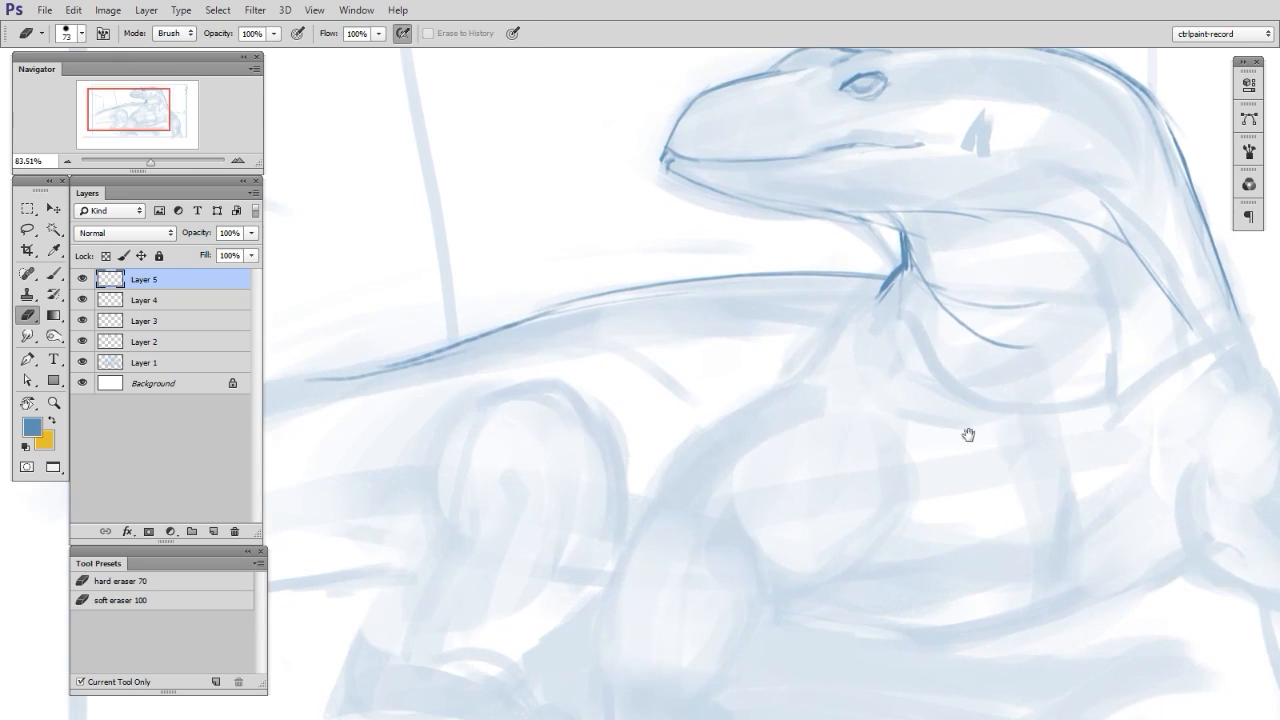
{"action": "key", "text": "ctrl+shift+alt+n"}
{"action": "key", "text": "b"}
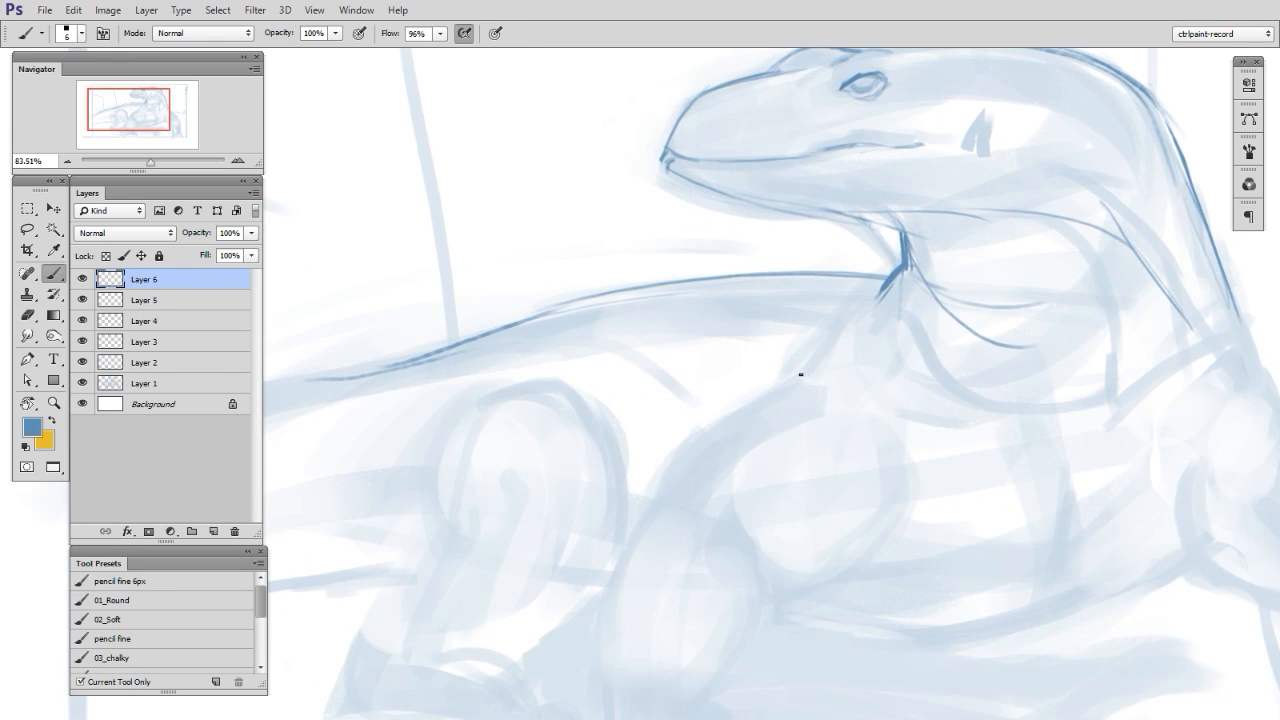
{"action": "mouse_move", "coordinate": [797, 380]}
{"action": "left_mouse_down"}
{"action": "mouse_move", "coordinate": [902, 257]}
{"action": "mouse_move", "coordinate": [808, 370]}
{"action": "mouse_move", "coordinate": [672, 444]}
{"action": "mouse_move", "coordinate": [688, 440]}
{"action": "mouse_move", "coordinate": [659, 459]}
{"action": "mouse_move", "coordinate": [655, 498]}
{"action": "left_mouse_up"}
{"action": "key", "text": "e"}
{"action": "right_click", "coordinate": [667, 421], "text": "alt"}
{"action": "mouse_move", "coordinate": [652, 438]}
{"action": "left_mouse_down"}
{"action": "mouse_move", "coordinate": [686, 426]}
{"action": "mouse_move", "coordinate": [707, 350]}
{"action": "left_mouse_up"}
{"action": "key", "text": "b"}
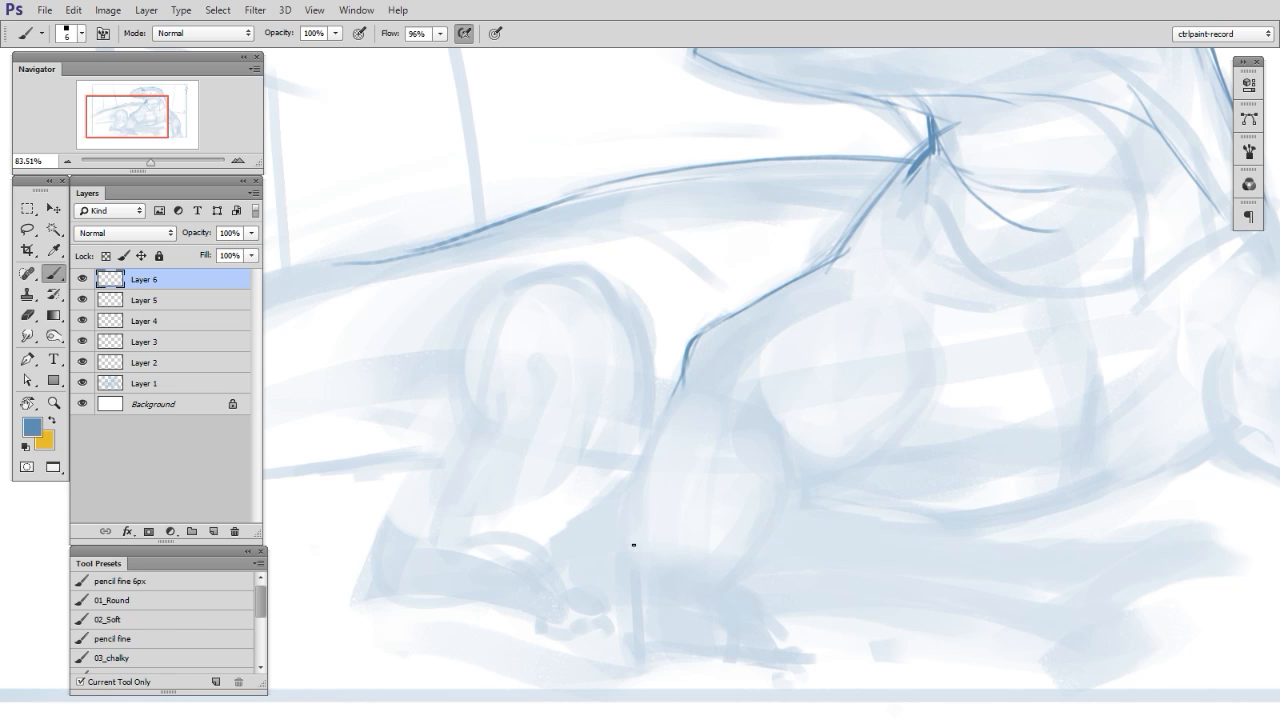
- Outline the outer and inner edges of the left-hand forearm down toward the foot
{"action": "mouse_move", "coordinate": [645, 610]}
{"action": "left_mouse_down"}
{"action": "mouse_move", "coordinate": [688, 377]}
{"action": "mouse_move", "coordinate": [631, 547]}
{"action": "left_mouse_up"}
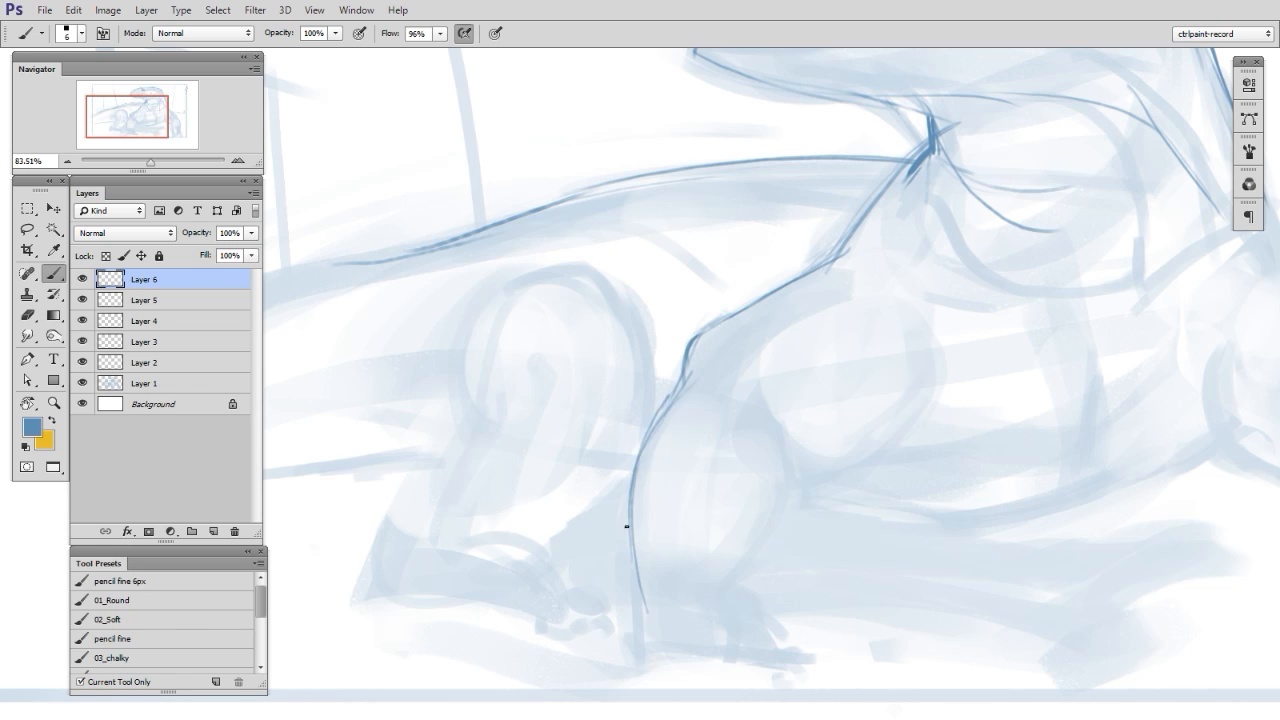
{"action": "left_click_drag", "start_coordinate": [712, 416], "coordinate": [703, 355]}
{"action": "left_click_drag", "start_coordinate": [715, 523], "coordinate": [750, 467]}
{"action": "left_click_drag", "start_coordinate": [770, 400], "coordinate": [717, 520]}
{"action": "key", "text": "e"}
{"action": "key", "text": "b"}
- Draw the elbow crease and the lower contour of the left-hand upper arm, redoing the elbow stroke and erasing excess line
{"action": "mouse_move", "coordinate": [754, 422]}
{"action": "left_mouse_down"}
{"action": "mouse_move", "coordinate": [811, 412]}
{"action": "mouse_move", "coordinate": [898, 338]}
{"action": "left_mouse_up"}
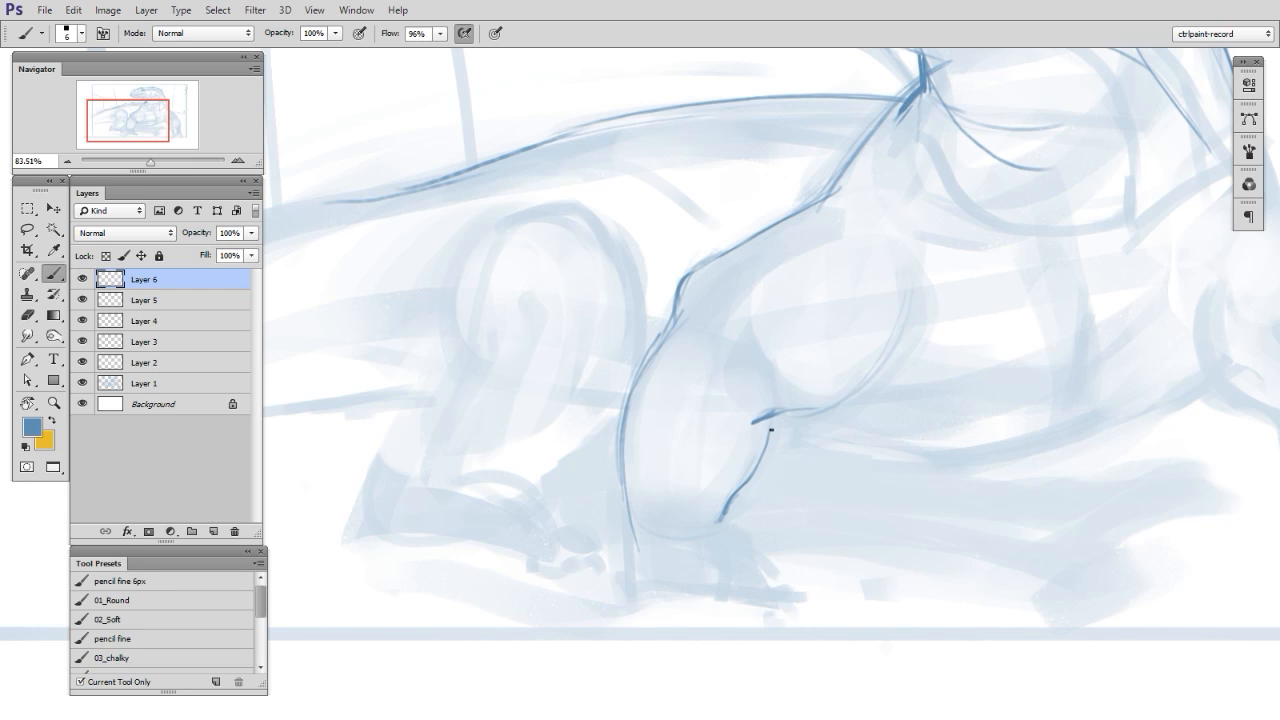
{"action": "mouse_move", "coordinate": [766, 437]}
{"action": "left_mouse_down"}
{"action": "mouse_move", "coordinate": [813, 410]}
{"action": "mouse_move", "coordinate": [753, 362]}
{"action": "left_mouse_up"}
{"action": "key", "text": "ctrl+z"}
{"action": "left_click_drag", "start_coordinate": [776, 408], "coordinate": [763, 354]}
{"action": "left_click_drag", "start_coordinate": [907, 328], "coordinate": [843, 369]}
{"action": "key", "text": "e"}
{"action": "mouse_move", "coordinate": [836, 378]}
{"action": "left_mouse_down"}
{"action": "mouse_move", "coordinate": [786, 429]}
{"action": "mouse_move", "coordinate": [836, 410]}
{"action": "left_mouse_up"}
{"action": "key", "text": "b"}
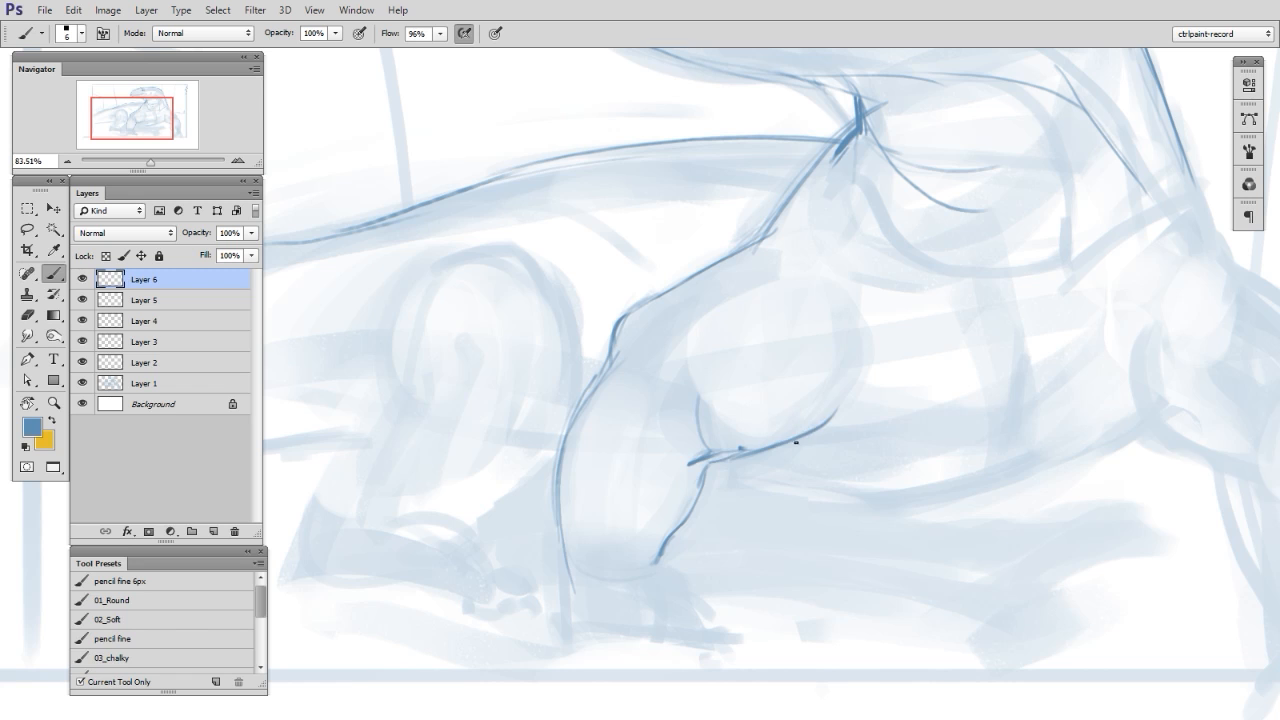
{"action": "key", "text": "e"}
{"action": "left_click_drag", "start_coordinate": [826, 486], "coordinate": [714, 488]}
{"action": "key", "text": "b"}
- On new layers, draw the belly contour from the left-hand elbow to the other foreleg, rotating the canvas and retrying the stroke
{"action": "key", "text": "ctrl+alt+shift+n"}
{"action": "key", "text": "r"}
{"action": "mouse_move", "coordinate": [914, 585]}
{"action": "left_mouse_down"}
{"action": "mouse_move", "coordinate": [943, 540]}
{"action": "mouse_move", "coordinate": [909, 560]}
{"action": "mouse_move", "coordinate": [1002, 528]}
{"action": "mouse_move", "coordinate": [911, 549]}
{"action": "mouse_move", "coordinate": [935, 466]}
{"action": "left_mouse_up"}
{"action": "key", "text": "ctrl+space"}
{"action": "key", "text": "ctrl+space"}
{"action": "key", "text": "r"}
{"action": "mouse_move", "coordinate": [917, 399]}
{"action": "left_mouse_down"}
{"action": "mouse_move", "coordinate": [889, 371]}
{"action": "mouse_move", "coordinate": [733, 405]}
{"action": "left_mouse_up"}
{"action": "key", "text": "ctrl+alt+shift+n"}
{"action": "key", "text": "b"}
{"action": "left_click_drag", "start_coordinate": [843, 352], "coordinate": [790, 418]}
{"action": "left_click_drag", "start_coordinate": [643, 463], "coordinate": [824, 382]}
{"action": "key", "text": "ctrl+z"}
{"action": "mouse_move", "coordinate": [622, 475]}
{"action": "left_mouse_down"}
{"action": "mouse_move", "coordinate": [815, 396]}
{"action": "mouse_move", "coordinate": [796, 407]}
{"action": "mouse_move", "coordinate": [838, 352]}
{"action": "left_mouse_up"}
{"action": "key", "text": "ctrl+z"}
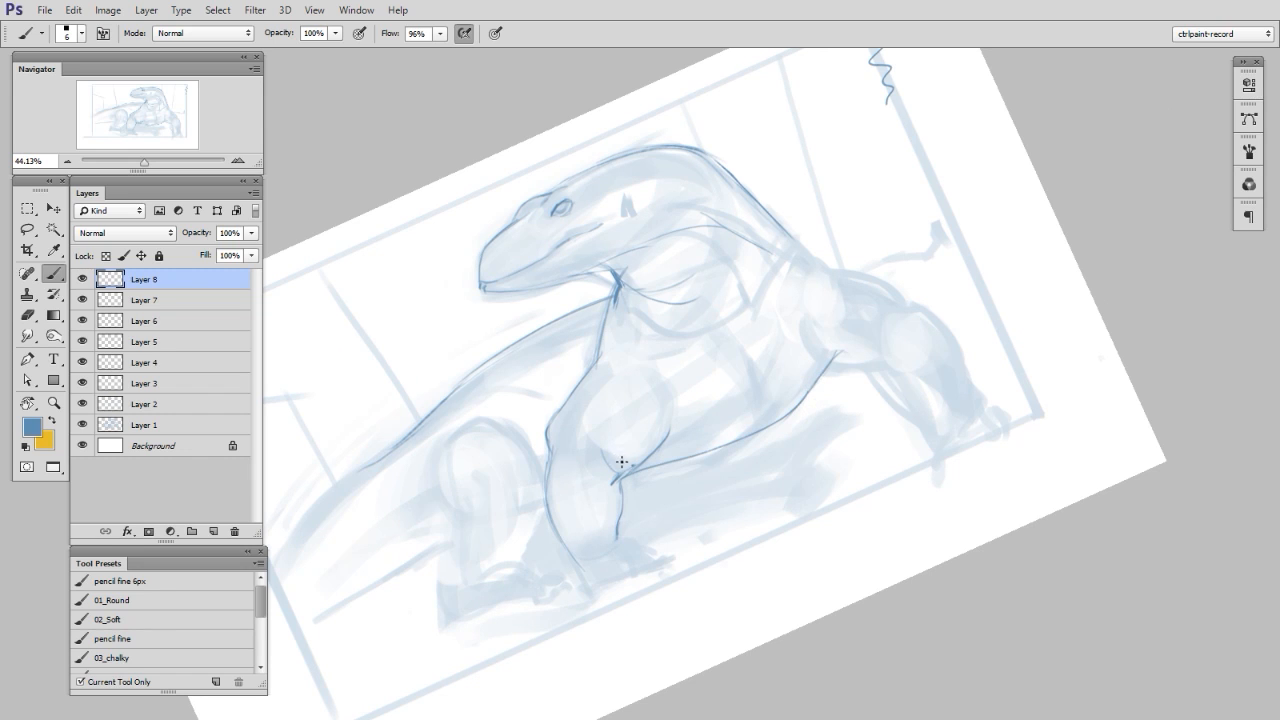
- Erase the belly line's overlap near the elbow, straighten the canvas, and refine the line's end at the right-hand foreleg
{"action": "key", "text": "e"}
{"action": "left_click_drag", "start_coordinate": [630, 475], "coordinate": [710, 451]}
{"action": "key", "text": "b"}
{"action": "key", "text": "Escape"}
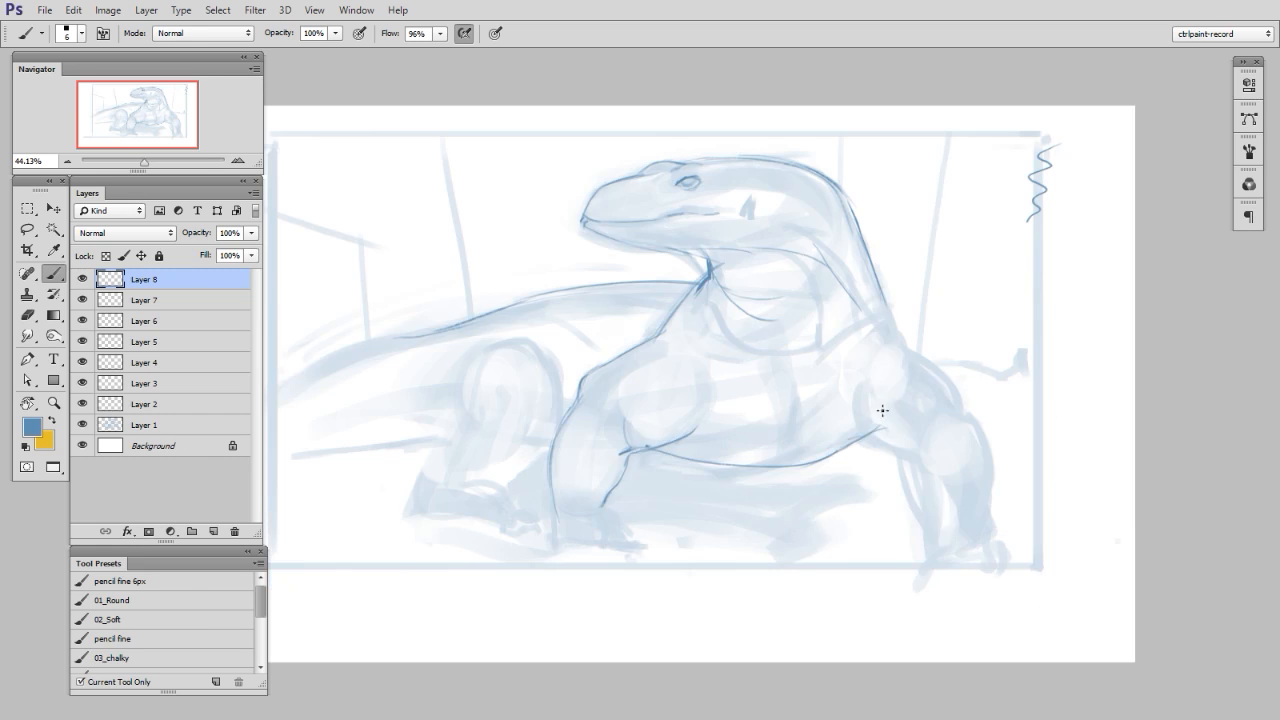
{"action": "key", "text": "e"}
{"action": "left_click_drag", "start_coordinate": [874, 429], "coordinate": [897, 418]}
{"action": "key", "text": "b"}
{"action": "left_click_drag", "start_coordinate": [806, 464], "coordinate": [860, 442]}
{"action": "key", "text": "e"}
- On a new layer, draw the underside of the right-hand upper arm and the inner edge of its forearm
{"action": "key", "text": "ctrl+space"}
{"action": "left_click_drag", "start_coordinate": [931, 437], "coordinate": [962, 438]}
{"action": "left_click_drag", "start_coordinate": [845, 454], "coordinate": [785, 386]}
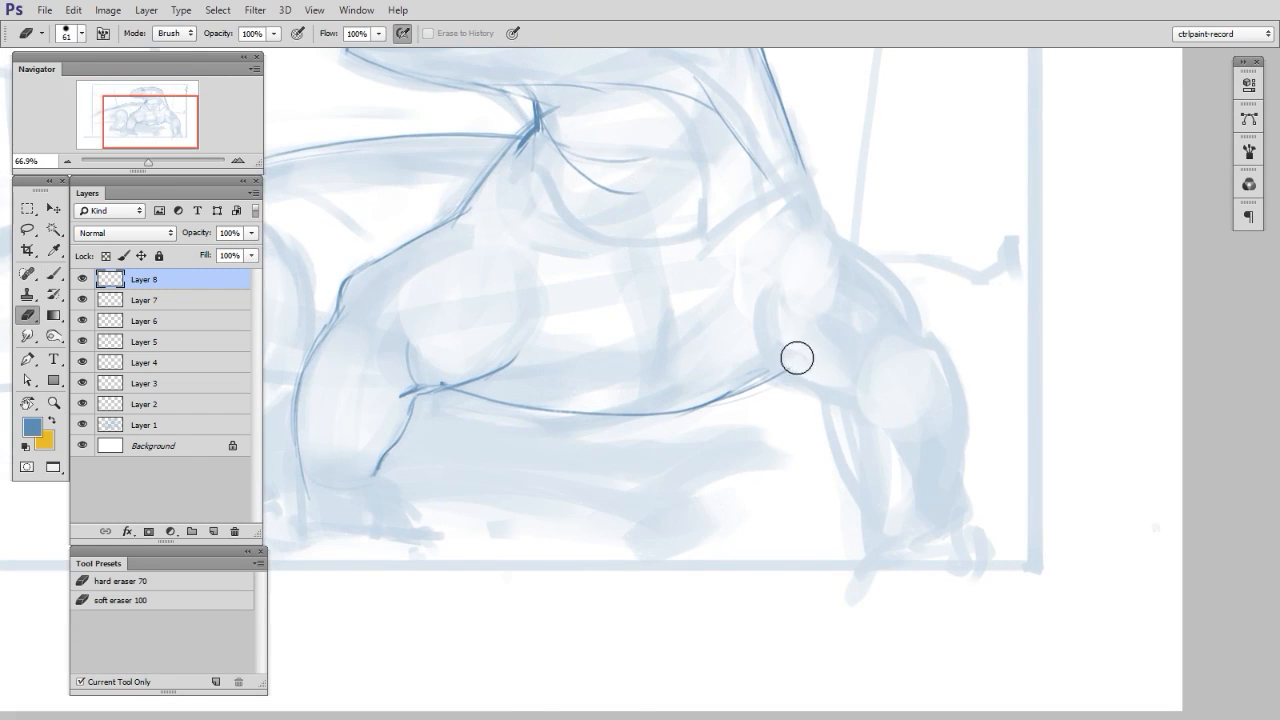
{"action": "key", "text": "ctrl+space"}
{"action": "left_click_drag", "start_coordinate": [804, 341], "coordinate": [826, 341]}
{"action": "key", "text": "ctrl+alt+shift+n"}
{"action": "key", "text": "b"}
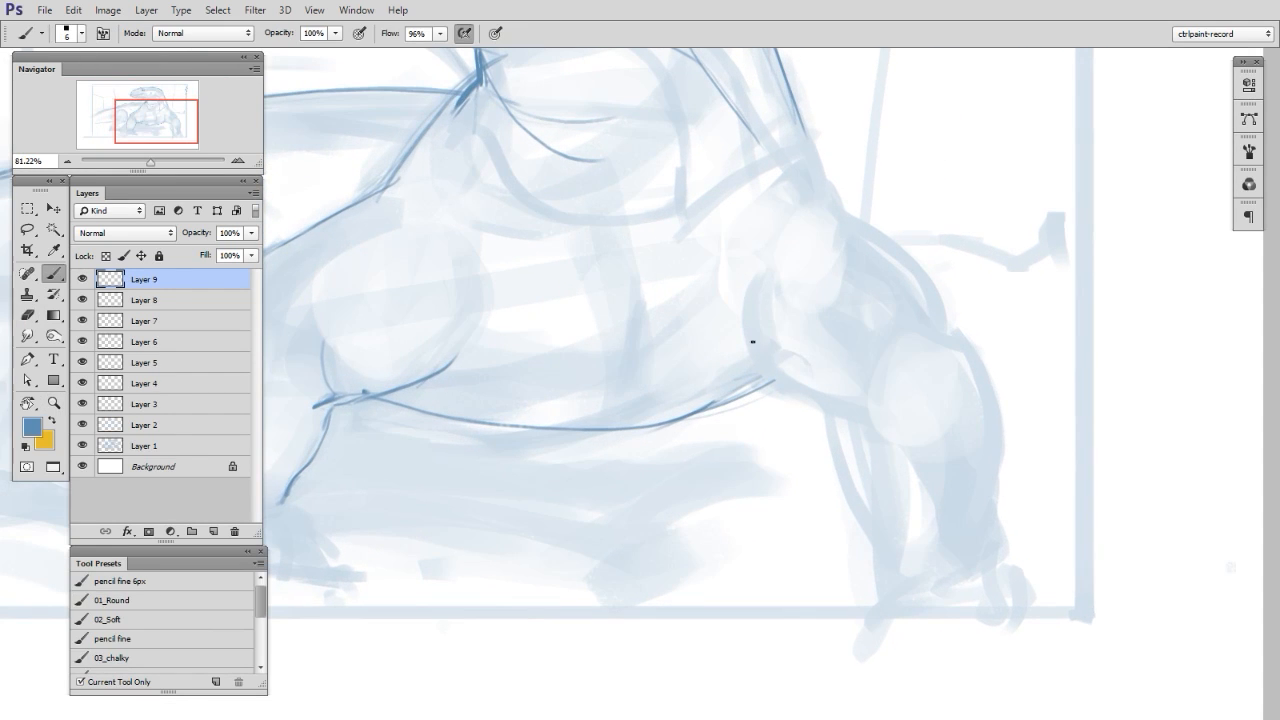
{"action": "mouse_move", "coordinate": [744, 339]}
{"action": "left_mouse_down"}
{"action": "mouse_move", "coordinate": [797, 400]}
{"action": "mouse_move", "coordinate": [868, 436]}
{"action": "left_mouse_up"}
{"action": "key", "text": "e"}
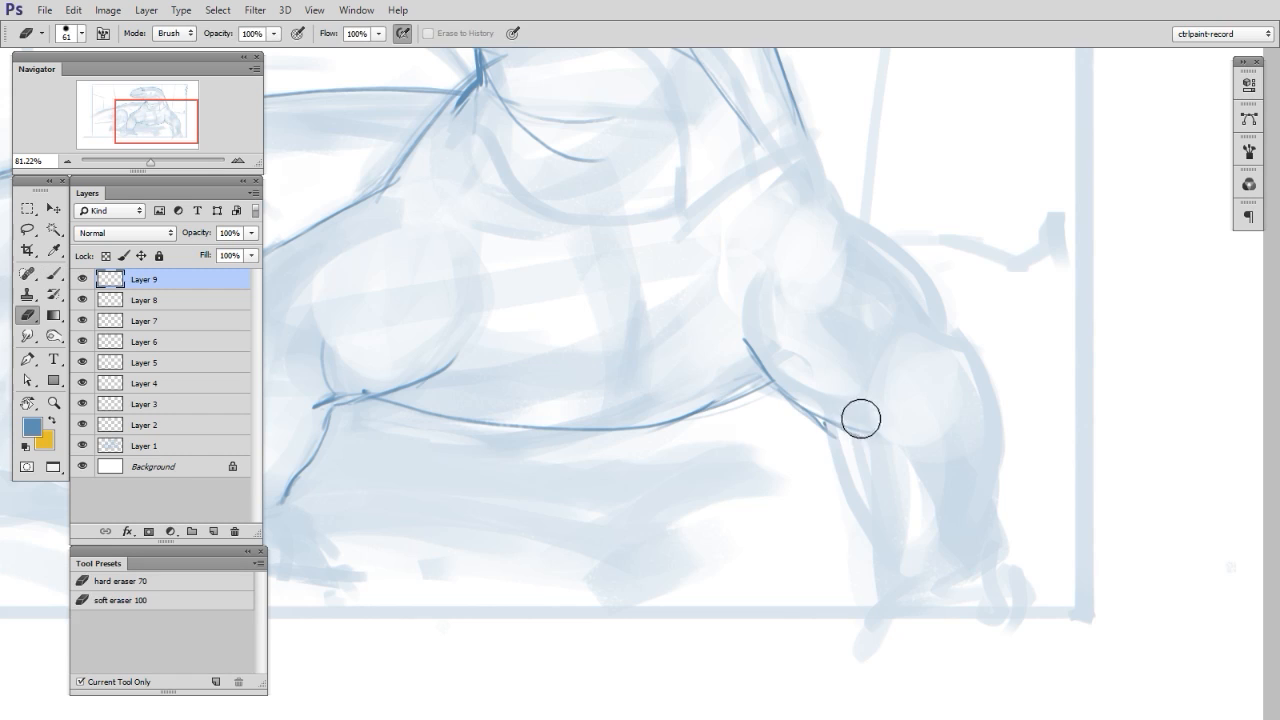
{"action": "key", "text": "b"}
{"action": "mouse_move", "coordinate": [828, 431]}
{"action": "left_mouse_down"}
{"action": "mouse_move", "coordinate": [877, 430]}
{"action": "mouse_move", "coordinate": [857, 441]}
{"action": "mouse_move", "coordinate": [844, 490]}
{"action": "mouse_move", "coordinate": [884, 598]}
{"action": "left_mouse_up"}
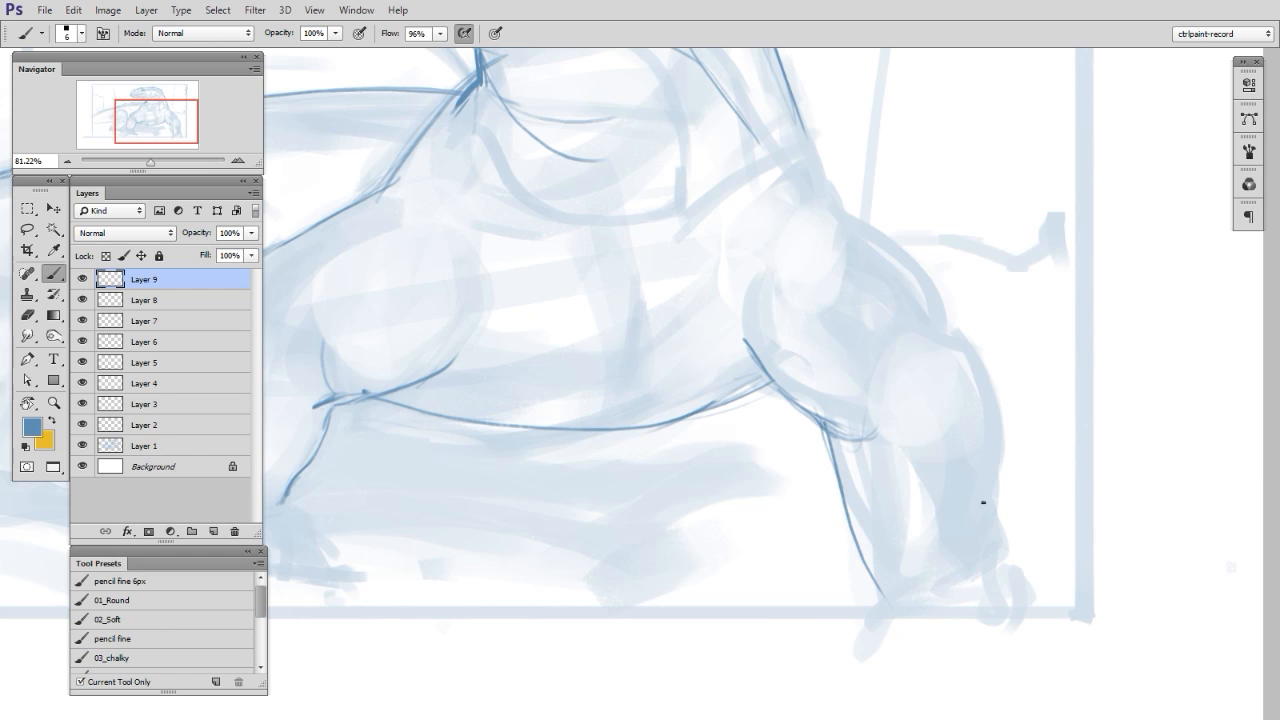
- Draw the outer contour of the right-hand forearm from the elbow to the foot, erasing and redrawing its lower part
{"action": "mouse_move", "coordinate": [914, 300]}
{"action": "left_mouse_down"}
{"action": "mouse_move", "coordinate": [964, 334]}
{"action": "mouse_move", "coordinate": [989, 405]}
{"action": "mouse_move", "coordinate": [1004, 540]}
{"action": "left_mouse_up"}
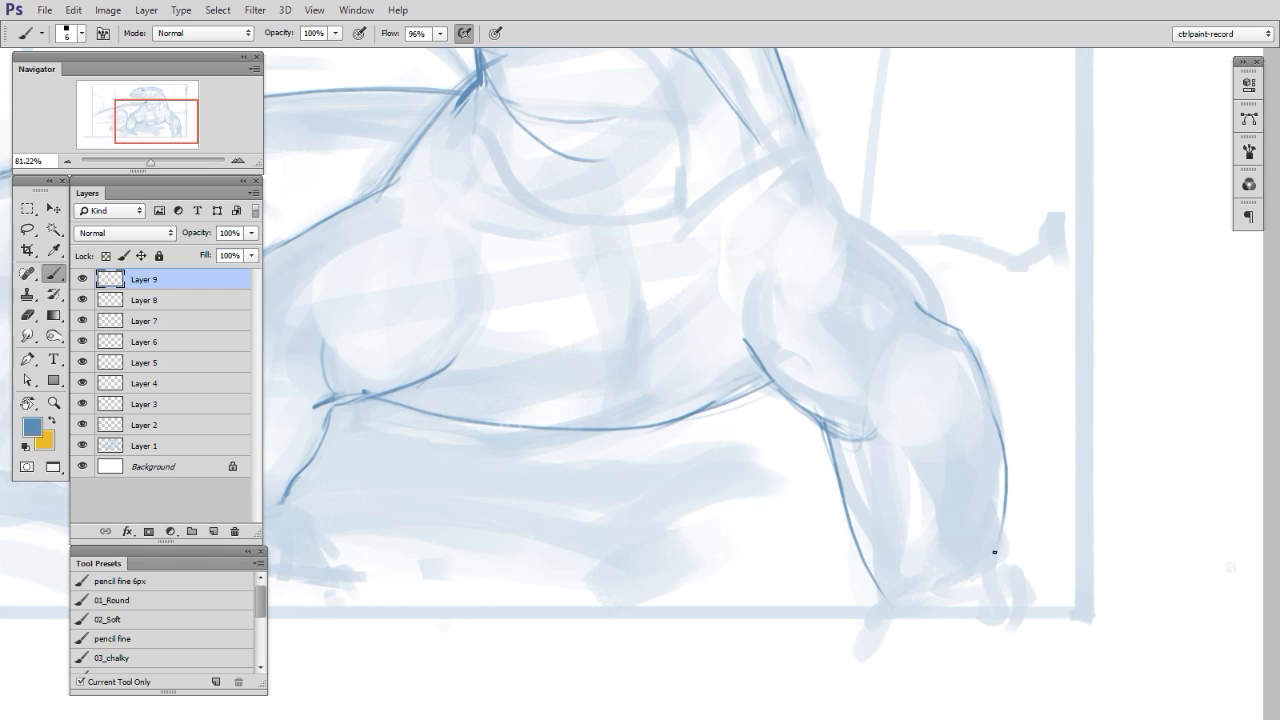
{"action": "left_click_drag", "start_coordinate": [998, 412], "coordinate": [991, 583]}
{"action": "key", "text": "e"}
{"action": "left_click_drag", "start_coordinate": [980, 451], "coordinate": [985, 585]}
{"action": "key", "text": "b"}
{"action": "mouse_move", "coordinate": [996, 401]}
{"action": "left_mouse_down"}
{"action": "mouse_move", "coordinate": [985, 576]}
{"action": "mouse_move", "coordinate": [994, 569]}
{"action": "mouse_move", "coordinate": [1005, 596]}
{"action": "left_mouse_up"}
- Draw the outer contour of the right-hand upper arm from the shoulder down to the elbow
{"action": "key", "text": "space"}
{"action": "left_click_drag", "start_coordinate": [1054, 535], "coordinate": [1020, 566]}
{"action": "left_click_drag", "start_coordinate": [904, 353], "coordinate": [886, 291]}
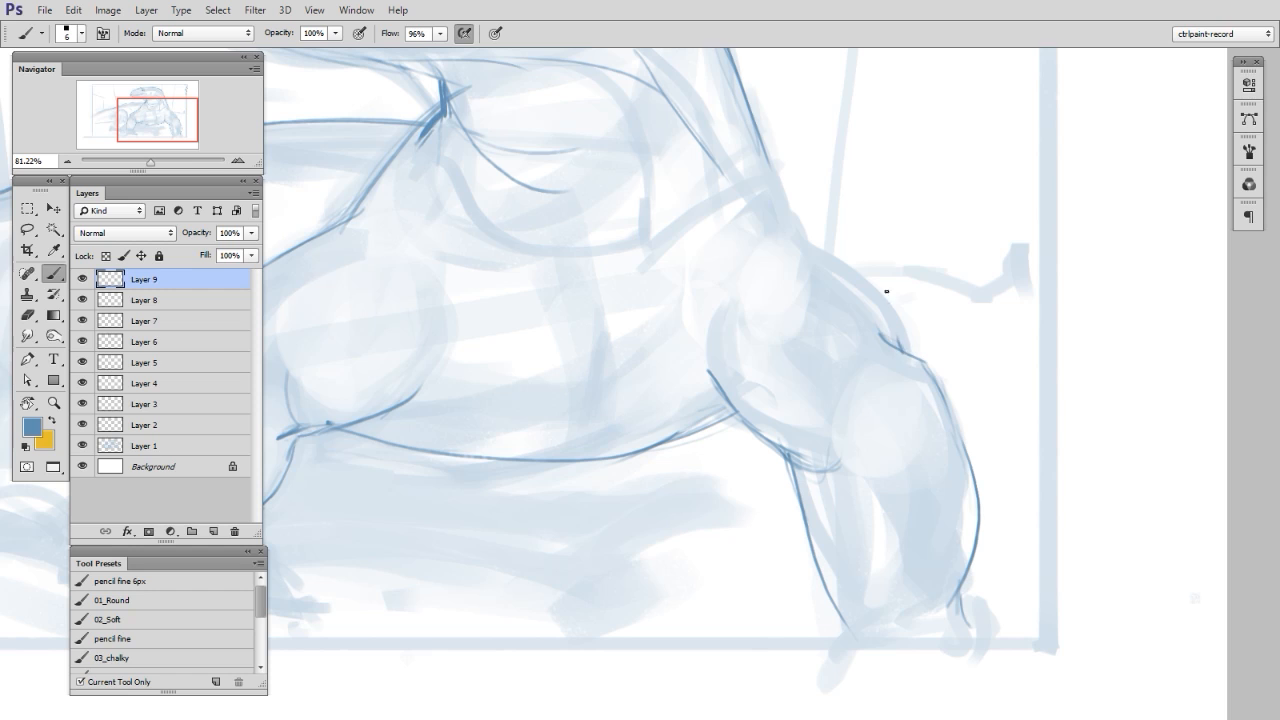
{"action": "mouse_move", "coordinate": [793, 229]}
{"action": "left_mouse_down"}
{"action": "mouse_move", "coordinate": [856, 262]}
{"action": "mouse_move", "coordinate": [904, 348]}
{"action": "left_mouse_up"}
{"action": "key", "text": "e"}
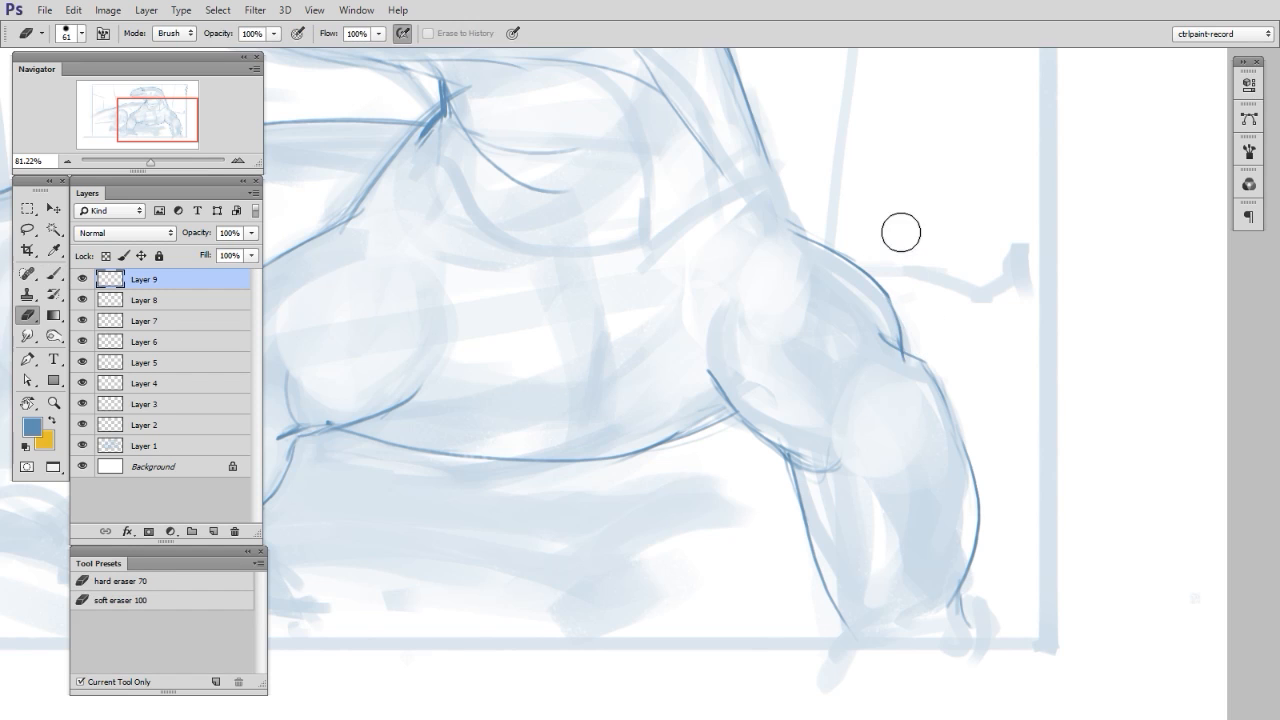
- Join the back of the neck to the right-hand shoulder and draw the curved inner edge of that upper arm
{"action": "key", "text": "space"}
{"action": "left_click_drag", "start_coordinate": [859, 274], "coordinate": [926, 370]}
{"action": "key", "text": "b"}
{"action": "key", "text": "space"}
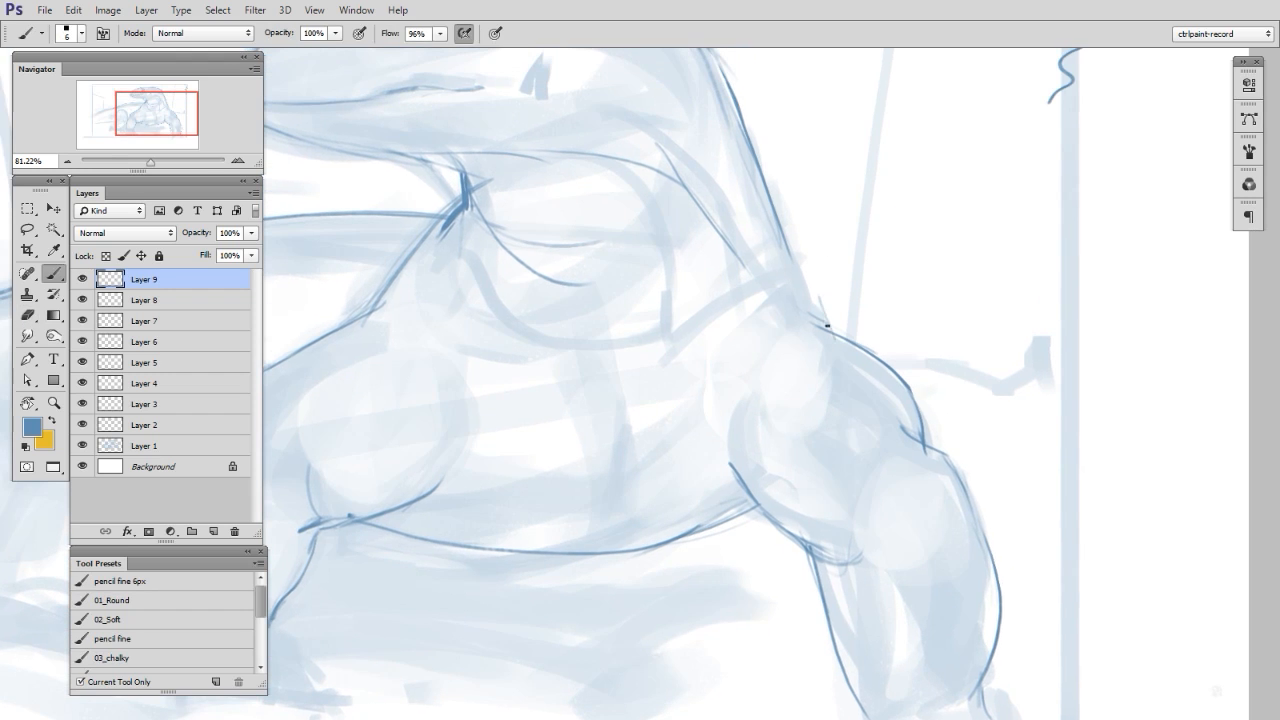
{"action": "key", "text": "e"}
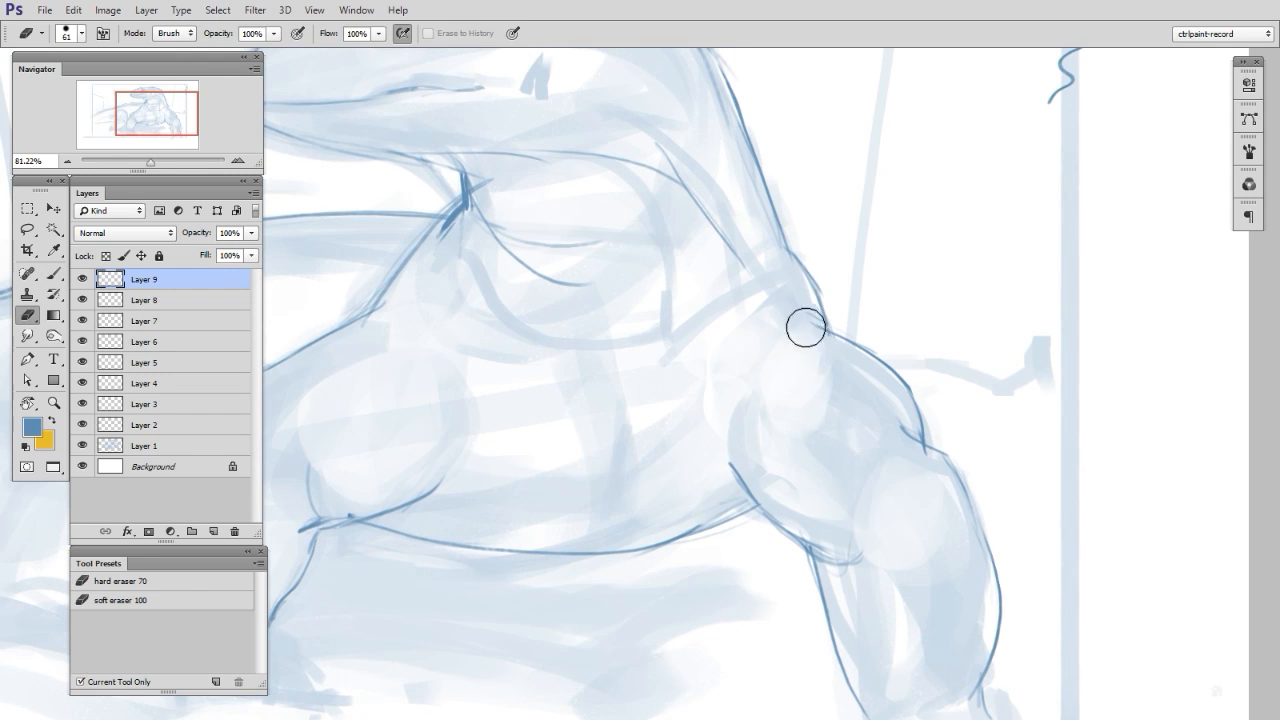
{"action": "key", "text": "b"}
{"action": "left_click_drag", "start_coordinate": [740, 486], "coordinate": [732, 402]}
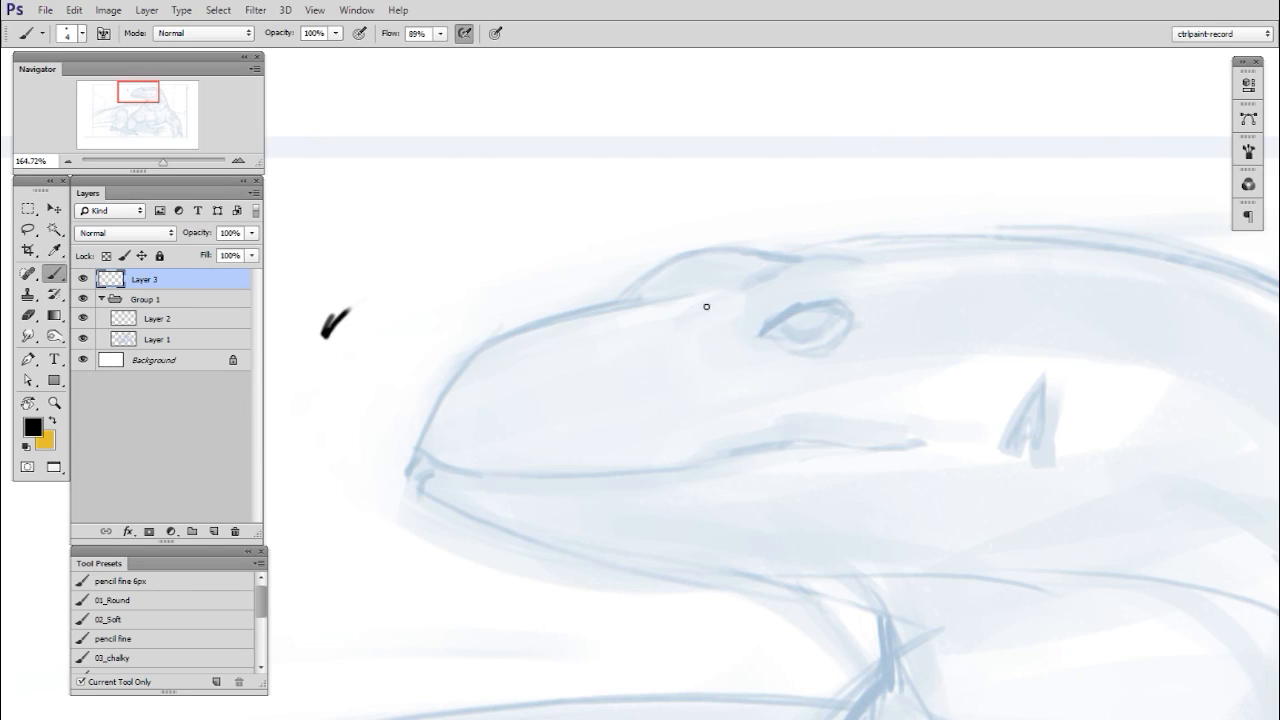
- Draw the curved eye socket, the heavy upper eyelid and the outline of the lizard's eye in black over the blue underdrawing
{"action": "mouse_move", "coordinate": [706, 306]}
{"action": "left_mouse_down"}
{"action": "mouse_move", "coordinate": [738, 380]}
{"action": "mouse_move", "coordinate": [862, 256]}
{"action": "left_mouse_up"}
{"action": "mouse_move", "coordinate": [758, 323]}
{"action": "left_mouse_down"}
{"action": "mouse_move", "coordinate": [840, 313]}
{"action": "mouse_move", "coordinate": [777, 314]}
{"action": "mouse_move", "coordinate": [786, 308]}
{"action": "mouse_move", "coordinate": [757, 331]}
{"action": "mouse_move", "coordinate": [805, 344]}
{"action": "left_mouse_up"}
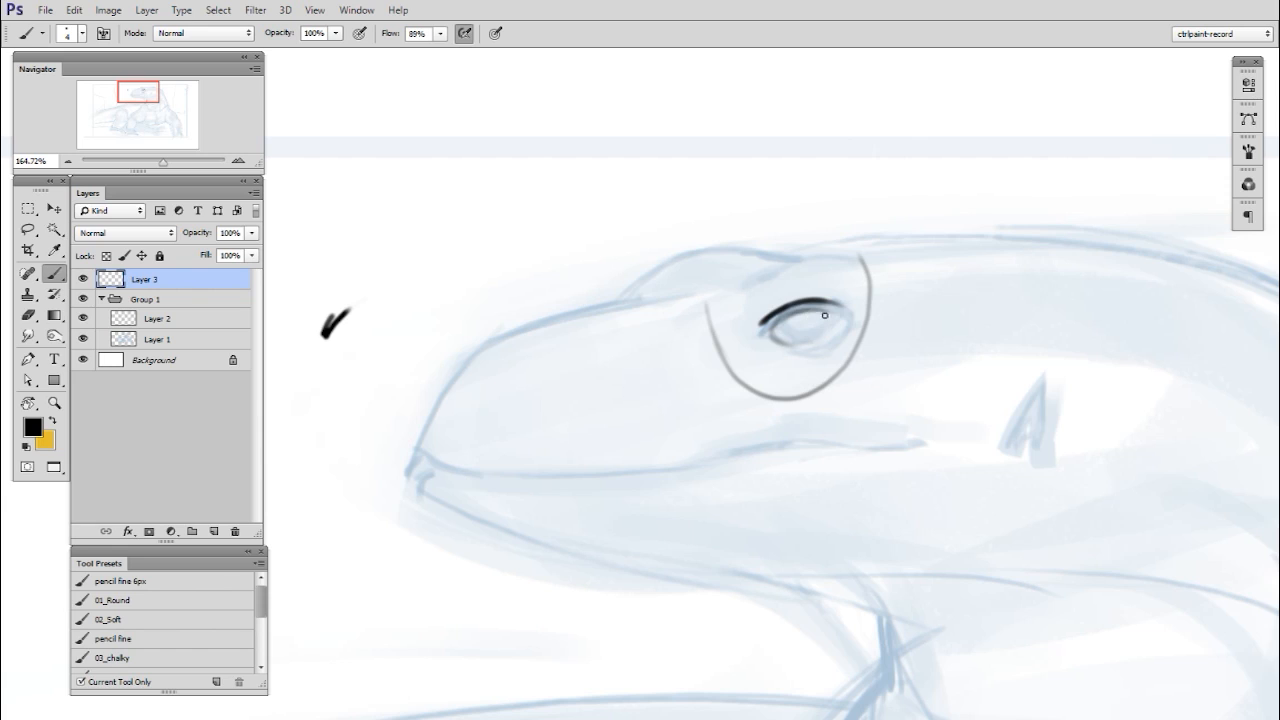
{"action": "mouse_move", "coordinate": [788, 316]}
{"action": "left_mouse_down"}
{"action": "mouse_move", "coordinate": [824, 334]}
{"action": "mouse_move", "coordinate": [830, 314]}
{"action": "mouse_move", "coordinate": [792, 347]}
{"action": "left_mouse_up"}
{"action": "mouse_move", "coordinate": [776, 344]}
{"action": "left_mouse_down"}
{"action": "mouse_move", "coordinate": [840, 319]}
{"action": "mouse_move", "coordinate": [760, 317]}
{"action": "mouse_move", "coordinate": [783, 309]}
{"action": "mouse_move", "coordinate": [753, 335]}
{"action": "mouse_move", "coordinate": [770, 350]}
{"action": "mouse_move", "coordinate": [829, 338]}
{"action": "left_mouse_up"}
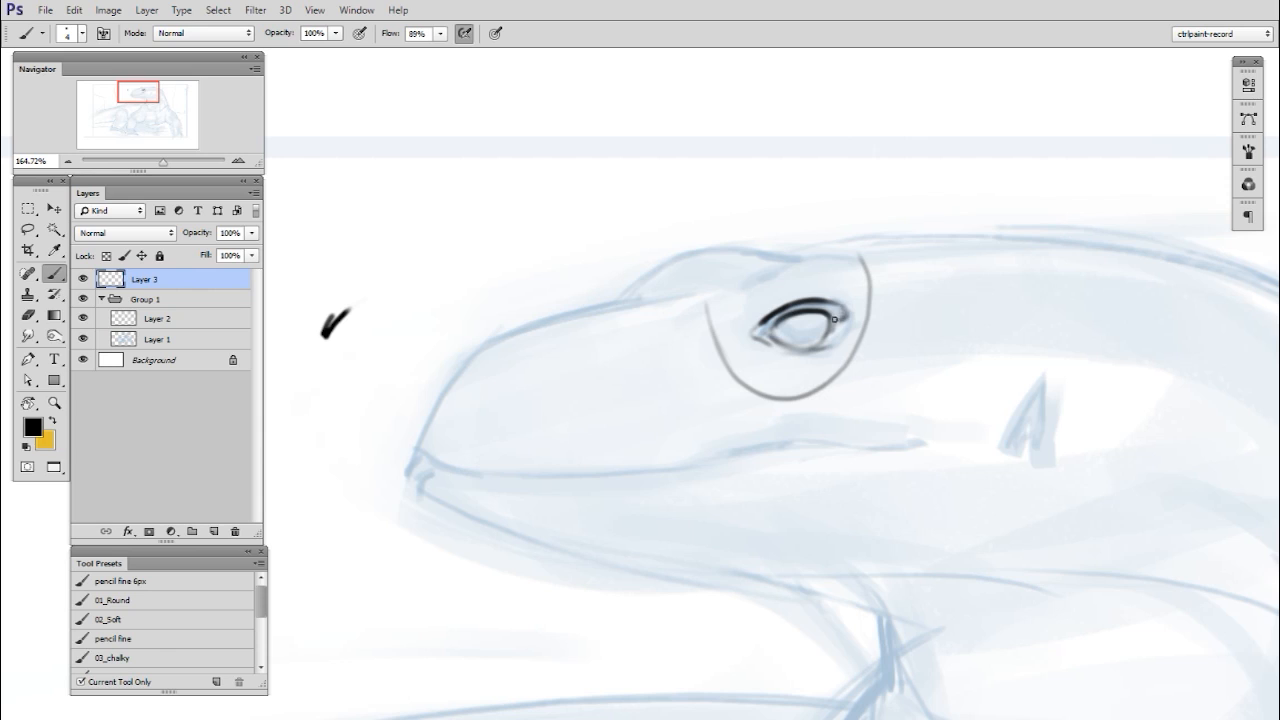
{"action": "key", "text": "e"}
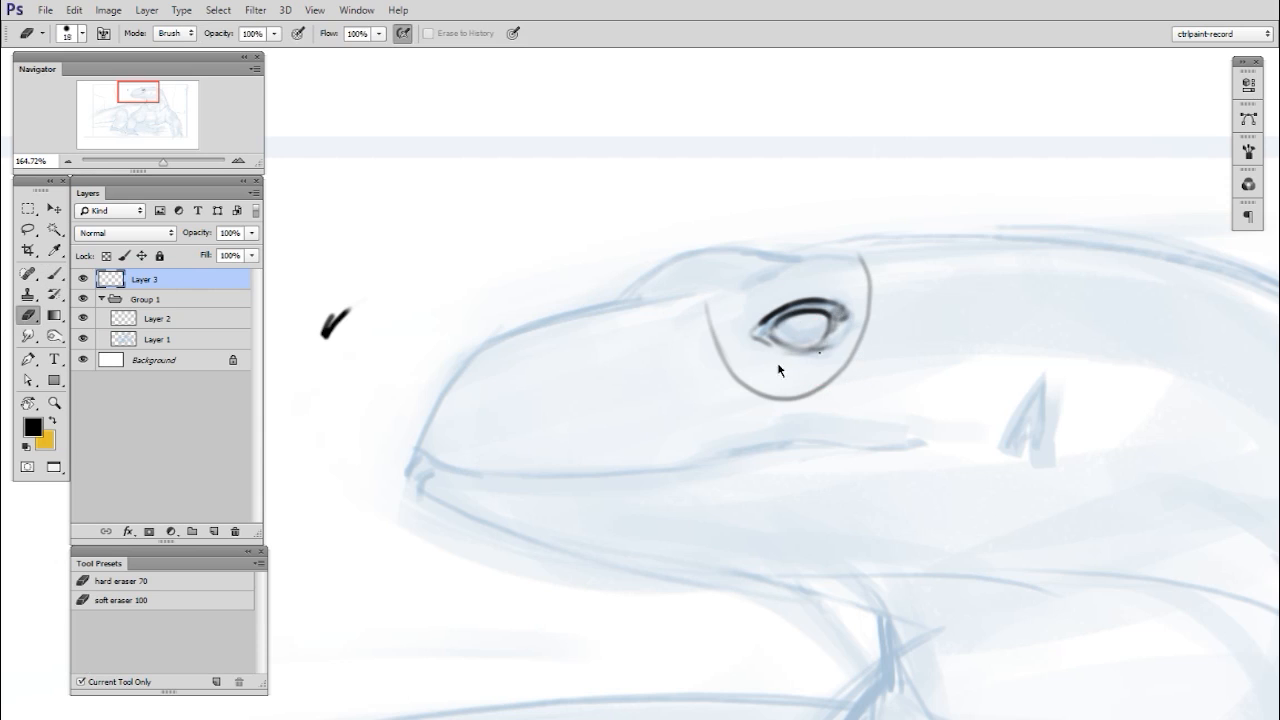
- Try shading the iris and pupil inside the lizard's eye on a new layer
{"action": "key", "text": "b"}
{"action": "key", "text": "ctrl+shift+alt+n"}
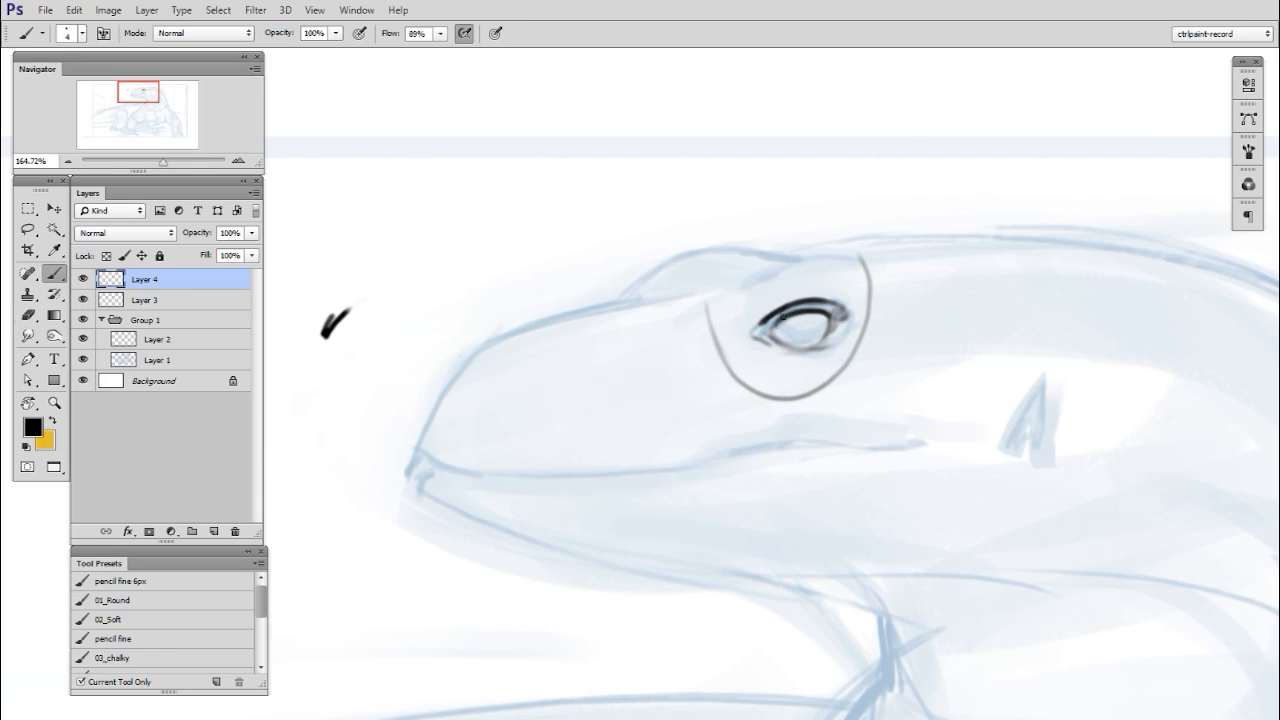
{"action": "mouse_move", "coordinate": [787, 328]}
{"action": "left_mouse_down"}
{"action": "mouse_move", "coordinate": [823, 334]}
{"action": "mouse_move", "coordinate": [790, 335]}
{"action": "mouse_move", "coordinate": [826, 314]}
{"action": "mouse_move", "coordinate": [794, 341]}
{"action": "mouse_move", "coordinate": [815, 326]}
{"action": "mouse_move", "coordinate": [795, 336]}
{"action": "mouse_move", "coordinate": [800, 320]}
{"action": "left_mouse_up"}
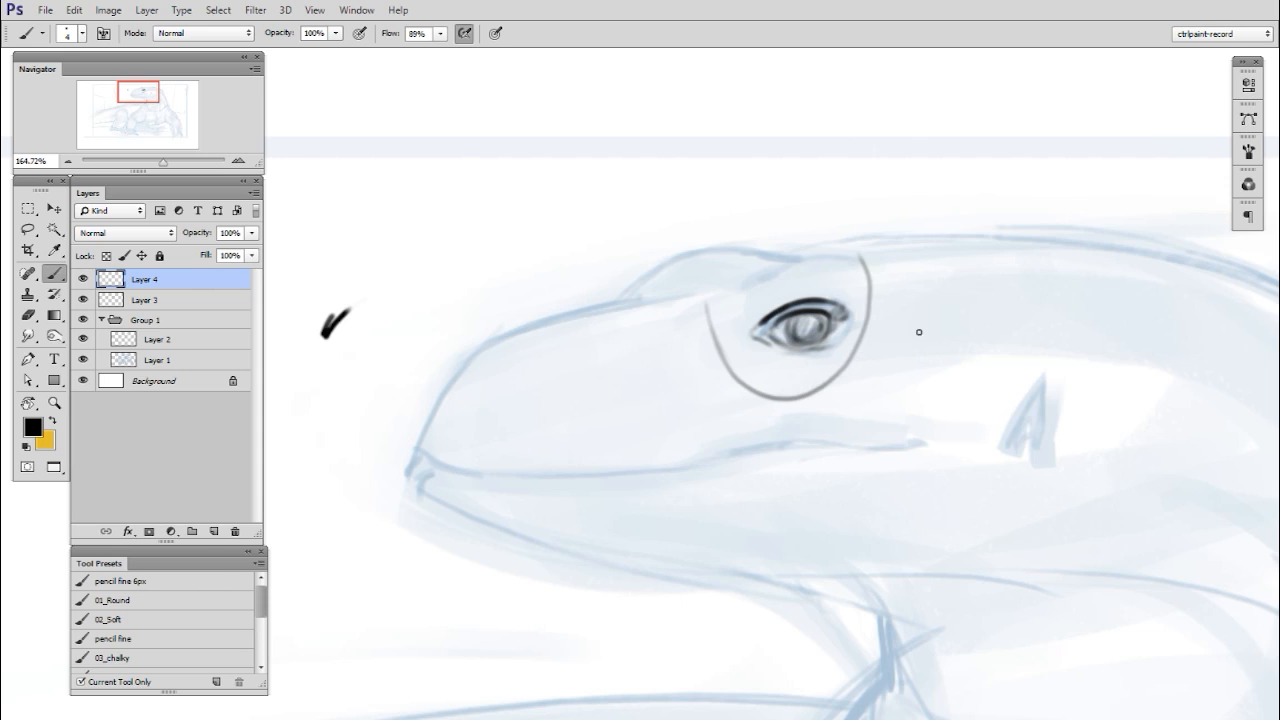
{"action": "key", "text": "ctrl+alt+z"}
{"action": "key", "text": "ctrl+alt+z"}
{"action": "key", "text": "ctrl+alt+z"}
{"action": "key", "text": "ctrl+alt+z"}
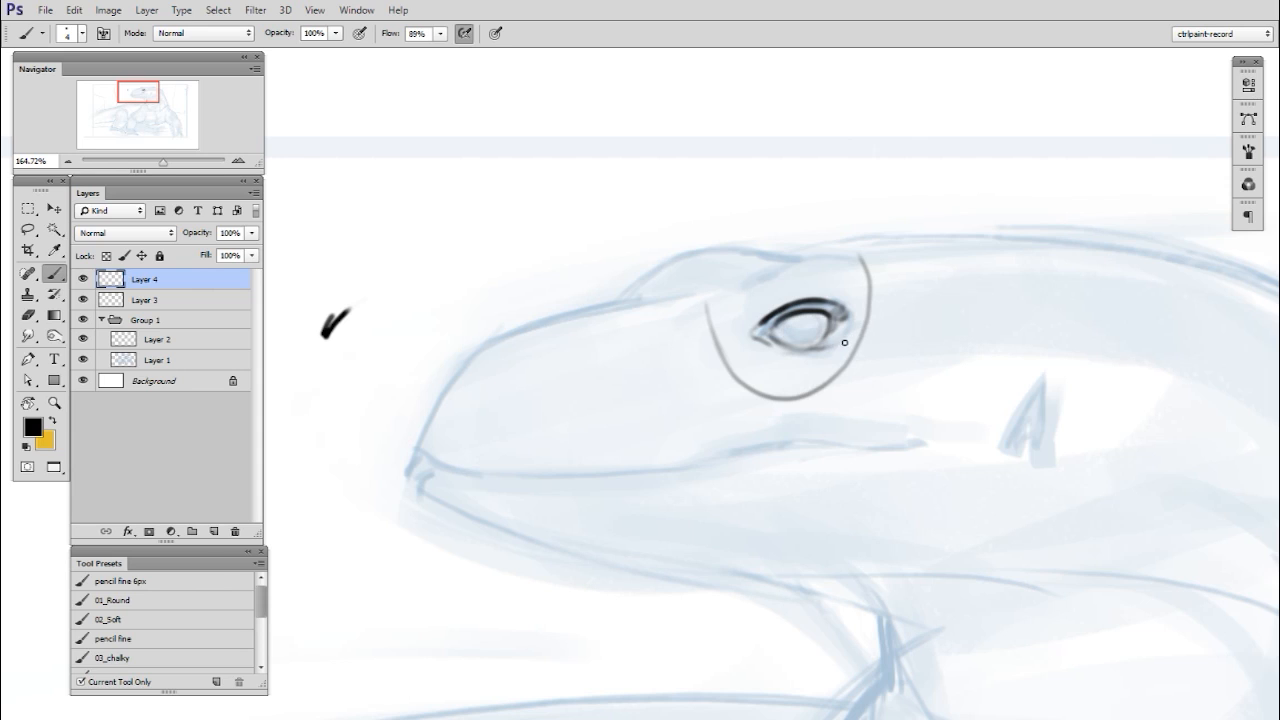
- Outline the iris on a new layer, and draw the crease above the upper eyelid on another new layer
{"action": "key", "text": "ctrl+shift+alt+n"}
{"action": "mouse_move", "coordinate": [782, 322]}
{"action": "left_mouse_down"}
{"action": "mouse_move", "coordinate": [821, 313]}
{"action": "mouse_move", "coordinate": [805, 344]}
{"action": "left_mouse_up"}
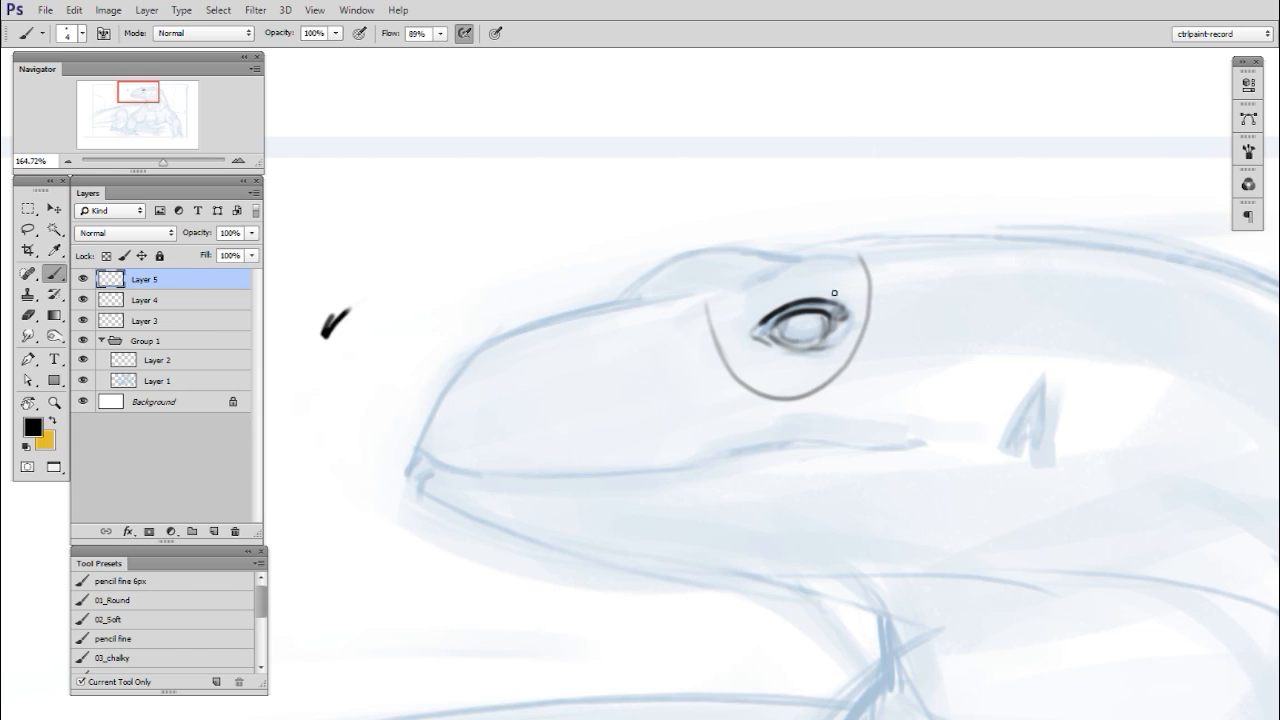
{"action": "key", "text": "ctrl+shift+alt+n"}
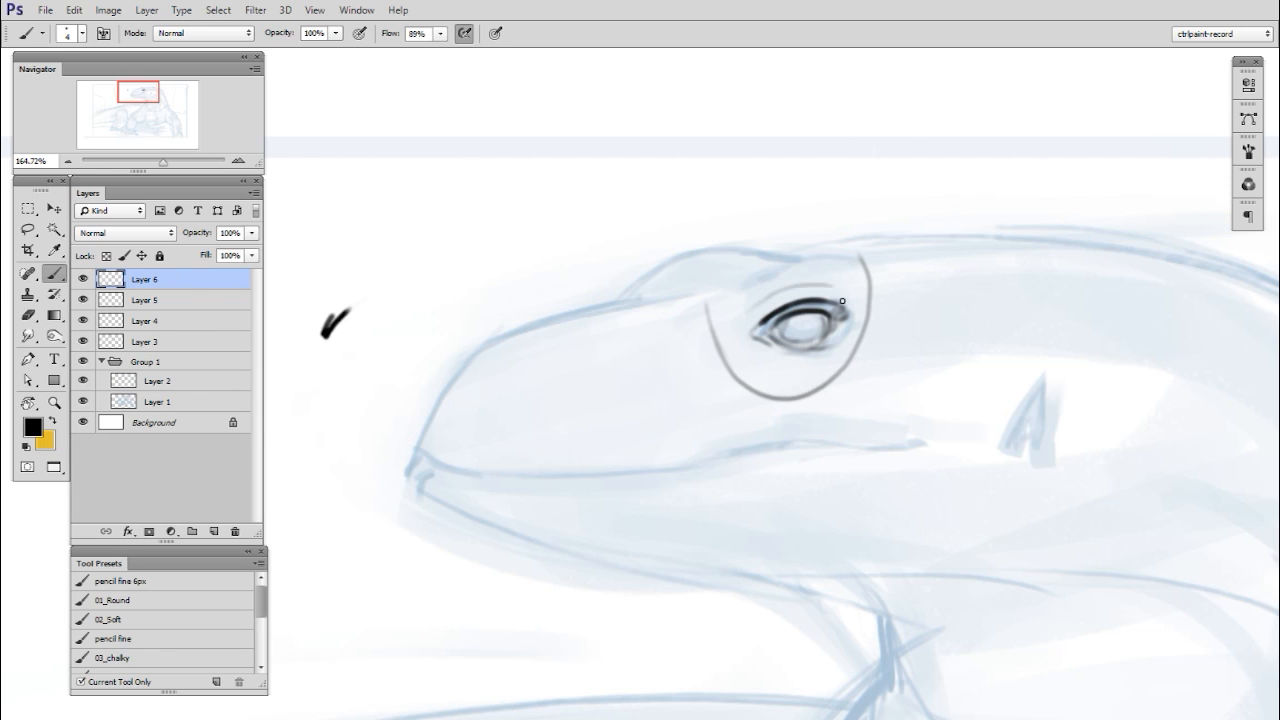
{"action": "key", "text": "e"}
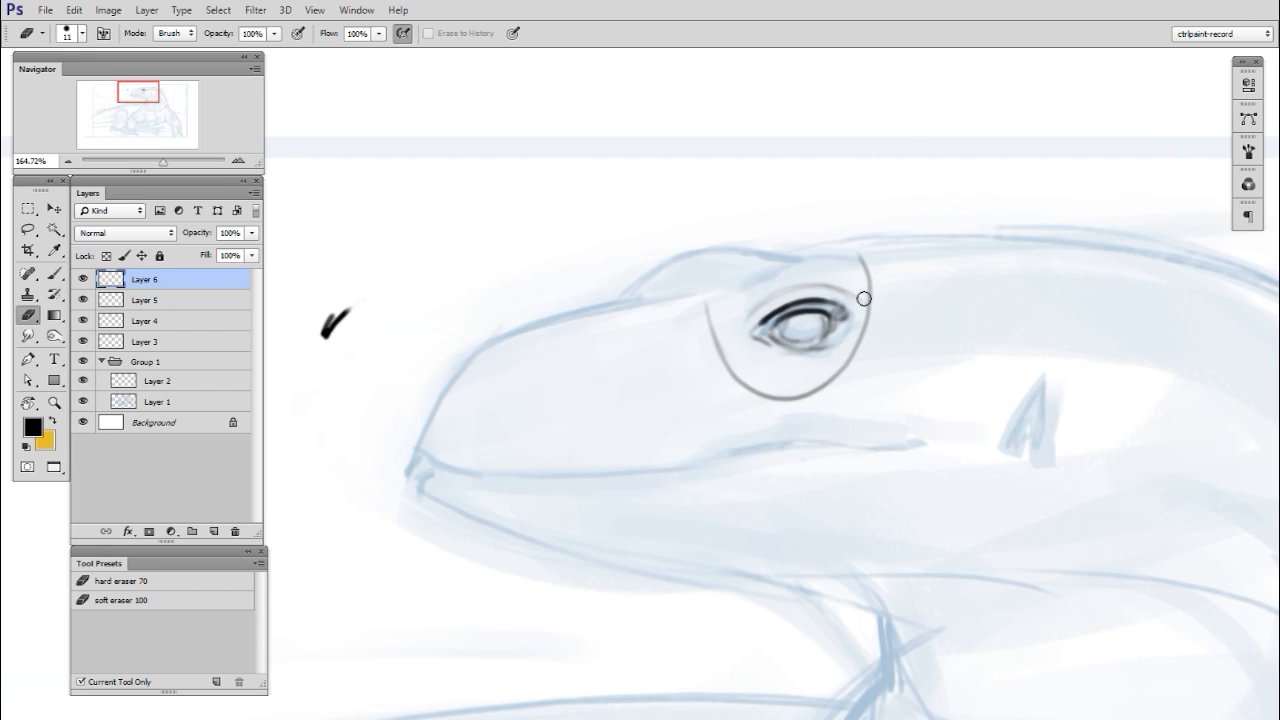
- On a new layer, add a second fold above the eye and draw the brow ridge across the top of the socket
{"action": "key", "text": "ctrl+shift+alt+n"}
{"action": "key", "text": "b"}
{"action": "left_click_drag", "start_coordinate": [748, 285], "coordinate": [850, 262]}
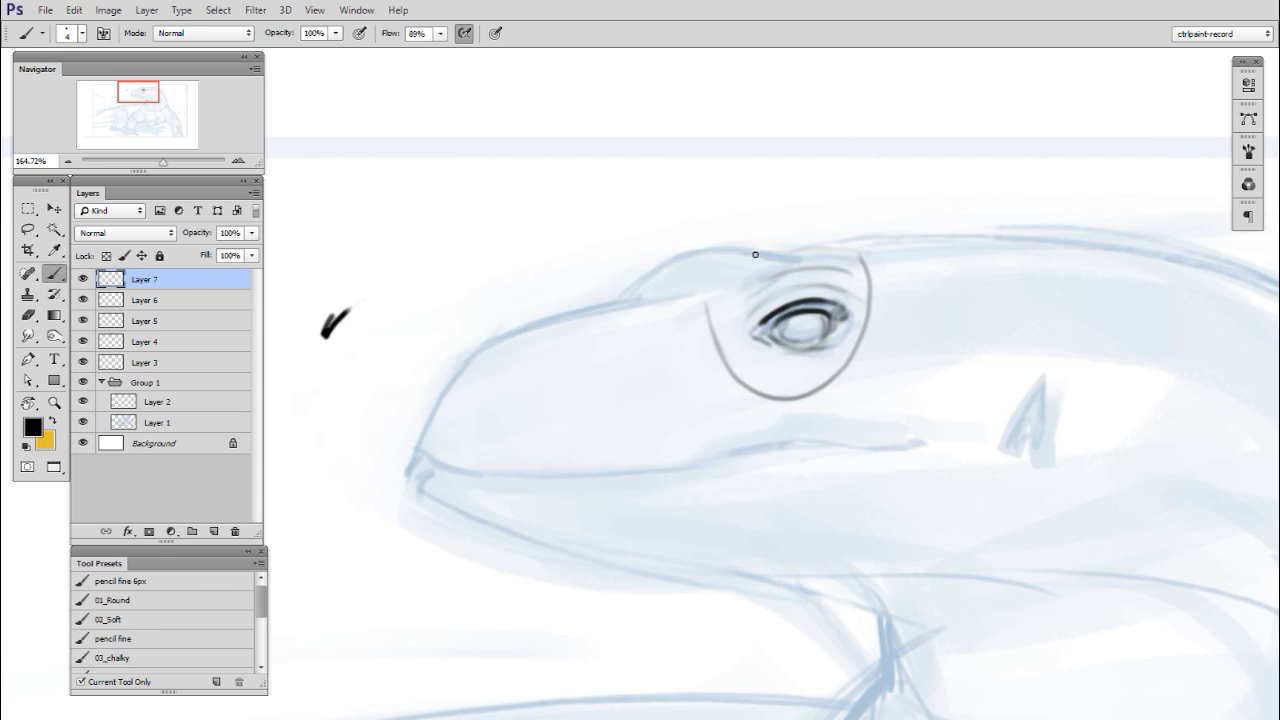
{"action": "mouse_move", "coordinate": [708, 284]}
{"action": "left_mouse_down"}
{"action": "mouse_move", "coordinate": [794, 253]}
{"action": "mouse_move", "coordinate": [850, 253]}
{"action": "left_mouse_up"}
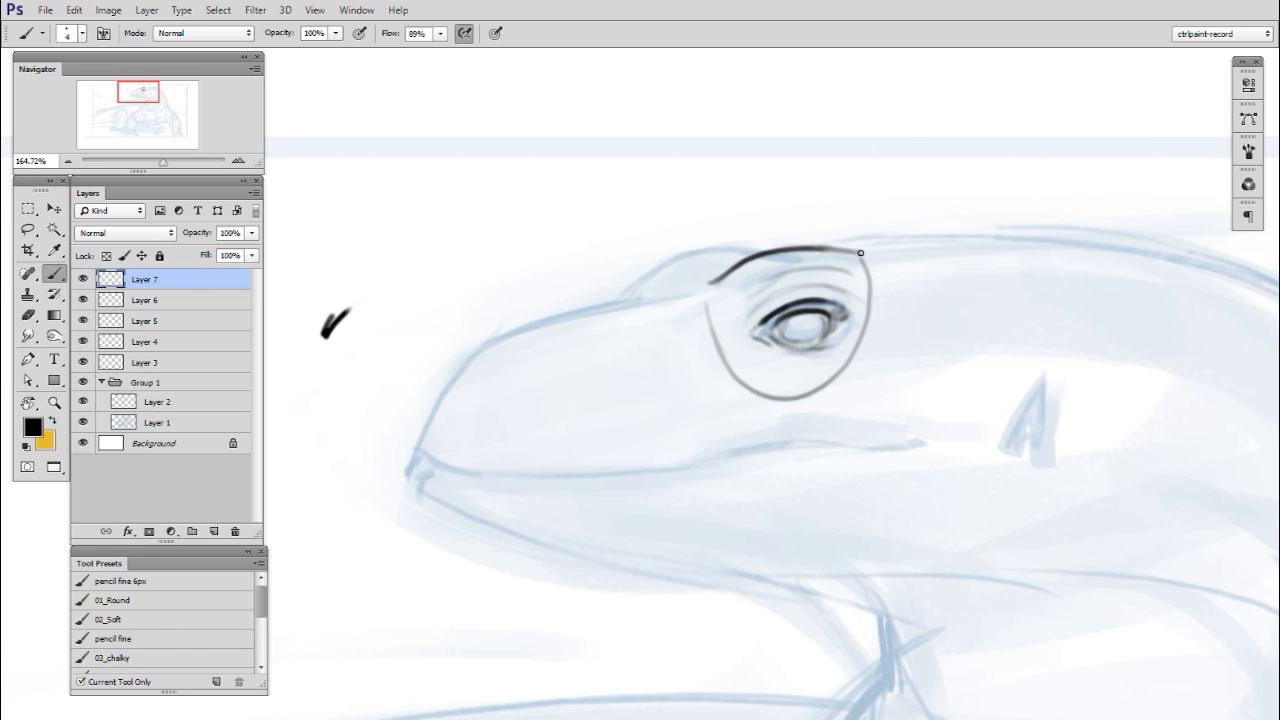
{"action": "left_click_drag", "start_coordinate": [880, 247], "coordinate": [761, 254]}
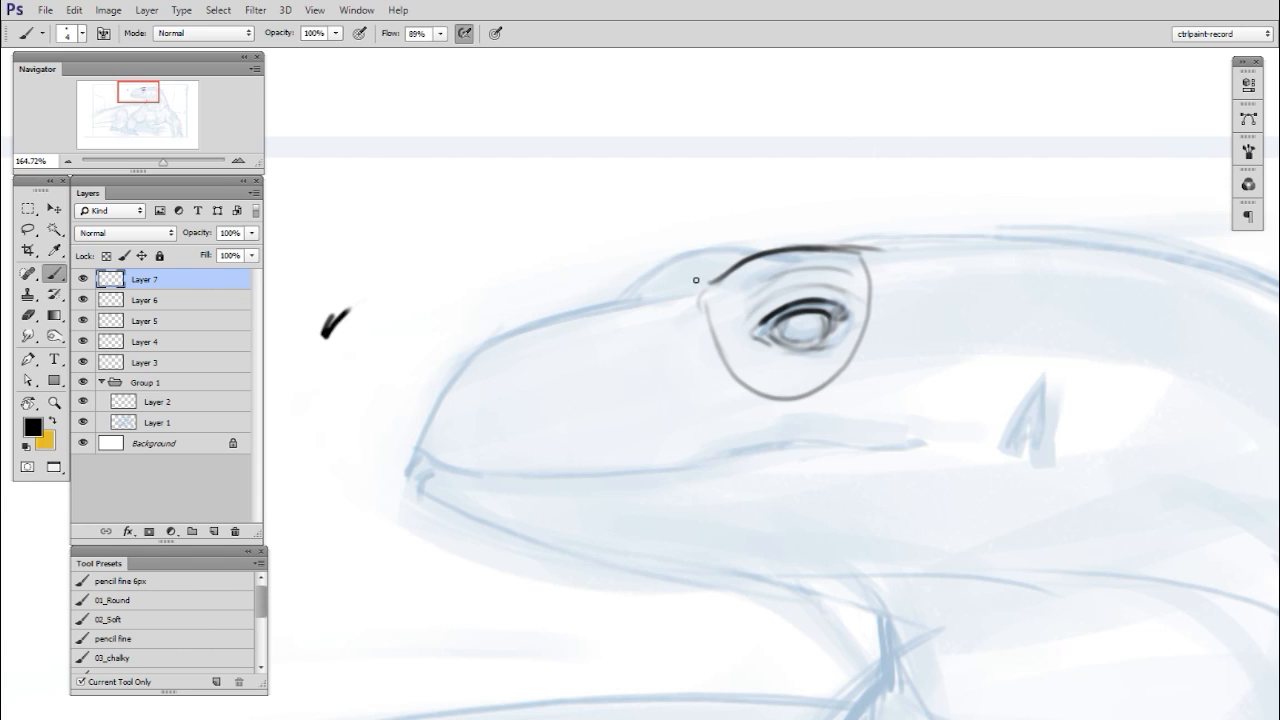
- Draw the upper contour of the snout from in front of the brow down to the tip of the nose
{"action": "left_click_drag", "start_coordinate": [655, 293], "coordinate": [578, 314]}
{"action": "left_click_drag", "start_coordinate": [418, 440], "coordinate": [458, 362]}
{"action": "left_click_drag", "start_coordinate": [428, 404], "coordinate": [512, 328]}
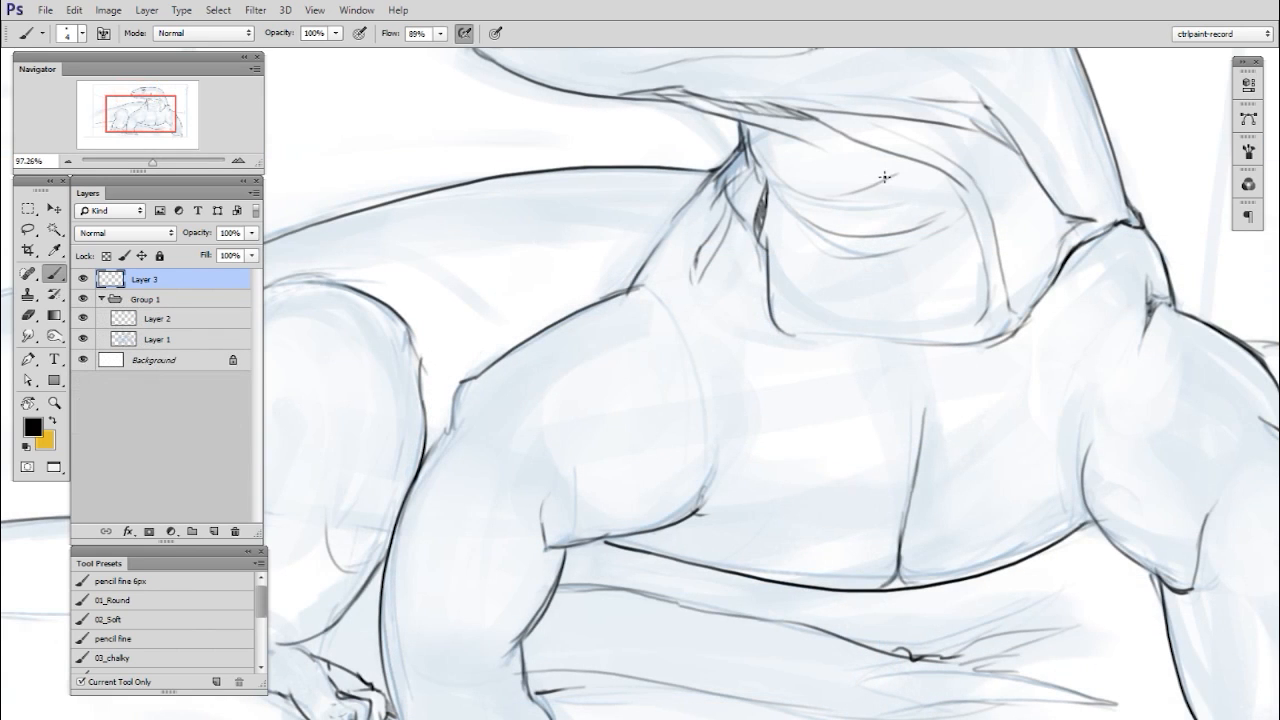
- Draw the fold across the throat below the jaw and add a short contour stroke beside the base of the neck
{"action": "key", "text": "e"}
{"action": "key", "text": "b"}
{"action": "mouse_move", "coordinate": [751, 133]}
{"action": "left_mouse_down"}
{"action": "mouse_move", "coordinate": [820, 165]}
{"action": "mouse_move", "coordinate": [777, 139]}
{"action": "mouse_move", "coordinate": [762, 146]}
{"action": "mouse_move", "coordinate": [779, 169]}
{"action": "mouse_move", "coordinate": [746, 127]}
{"action": "mouse_move", "coordinate": [762, 149]}
{"action": "mouse_move", "coordinate": [775, 149]}
{"action": "mouse_move", "coordinate": [753, 130]}
{"action": "mouse_move", "coordinate": [865, 158]}
{"action": "mouse_move", "coordinate": [811, 146]}
{"action": "mouse_move", "coordinate": [892, 154]}
{"action": "left_mouse_up"}
{"action": "mouse_move", "coordinate": [1049, 352]}
{"action": "left_mouse_down"}
{"action": "mouse_move", "coordinate": [1029, 374]}
{"action": "mouse_move", "coordinate": [1054, 369]}
{"action": "mouse_move", "coordinate": [1041, 377]}
{"action": "left_mouse_up"}
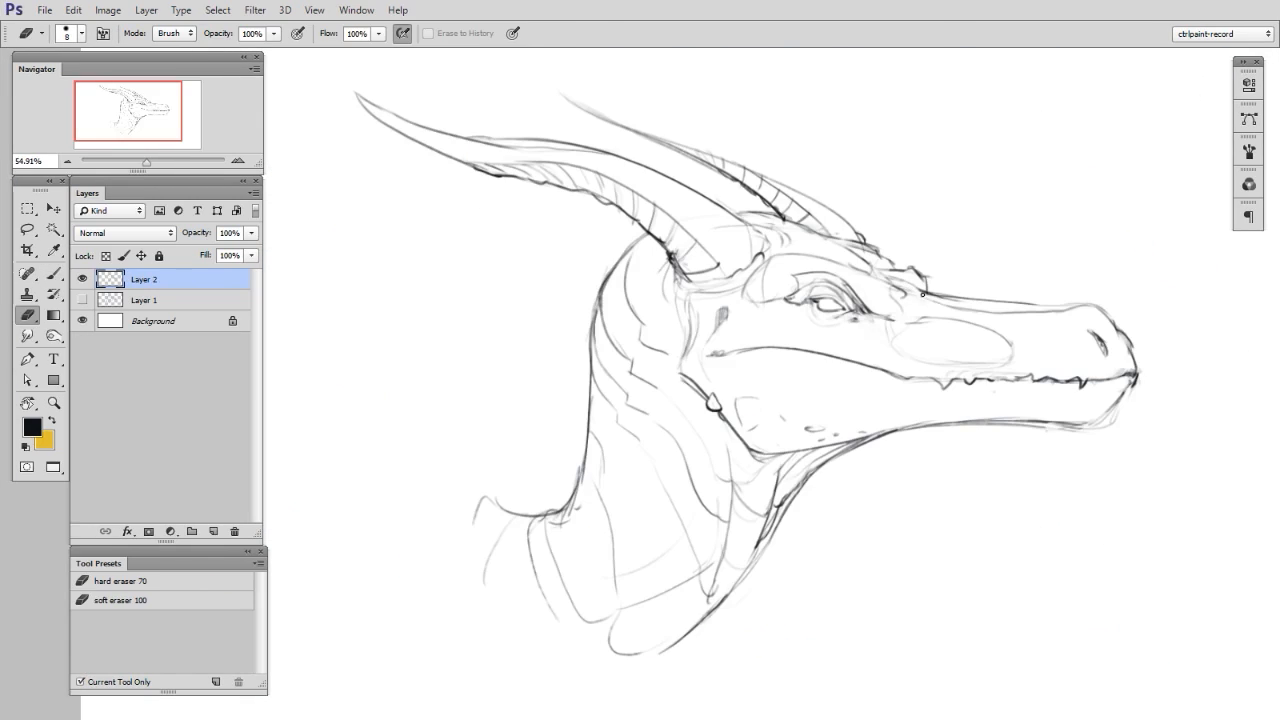
{"action": "key", "text": "b"}
{"action": "key", "text": "e"}
{"action": "key", "text": "b"}
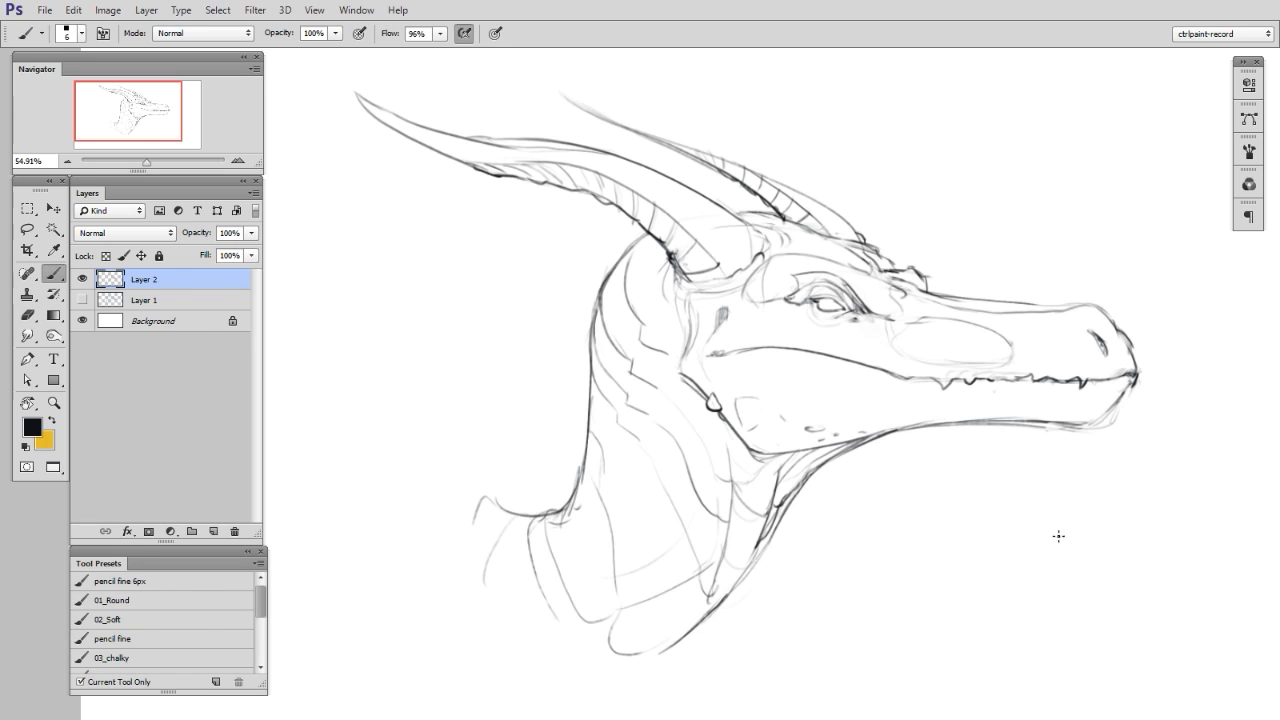
{"action": "left_click_drag", "start_coordinate": [1037, 585], "coordinate": [1043, 571]}
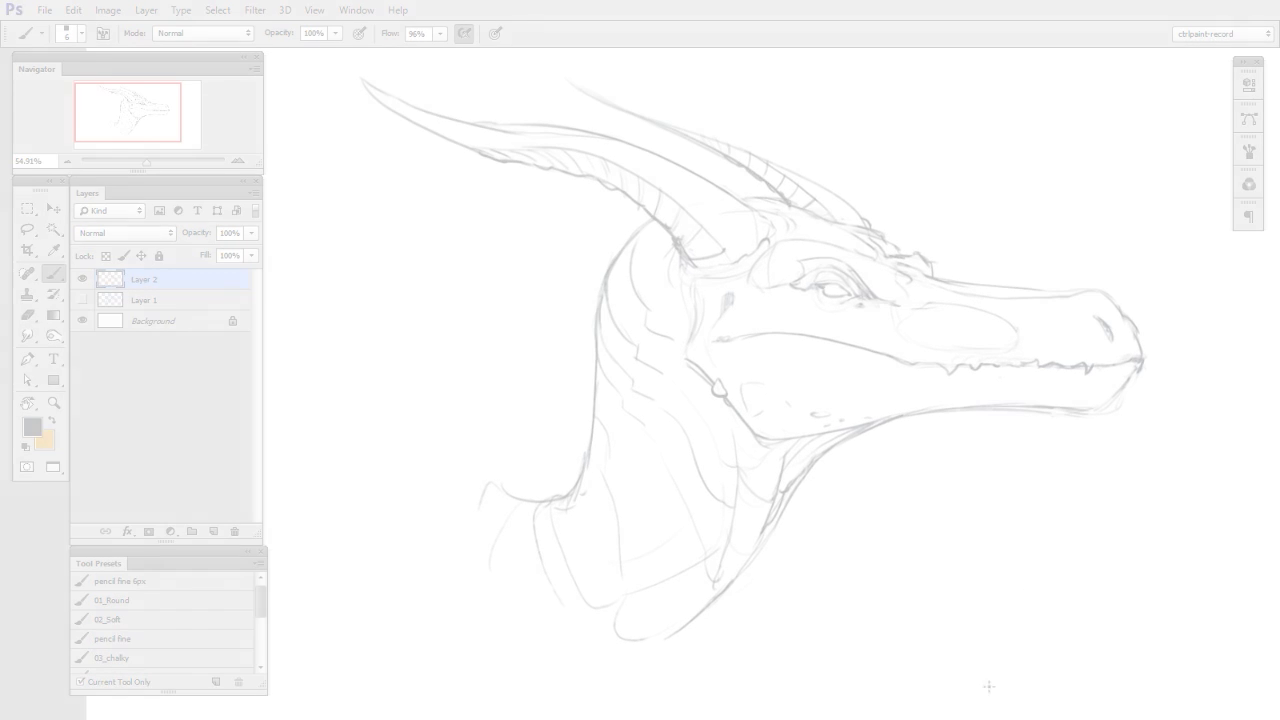